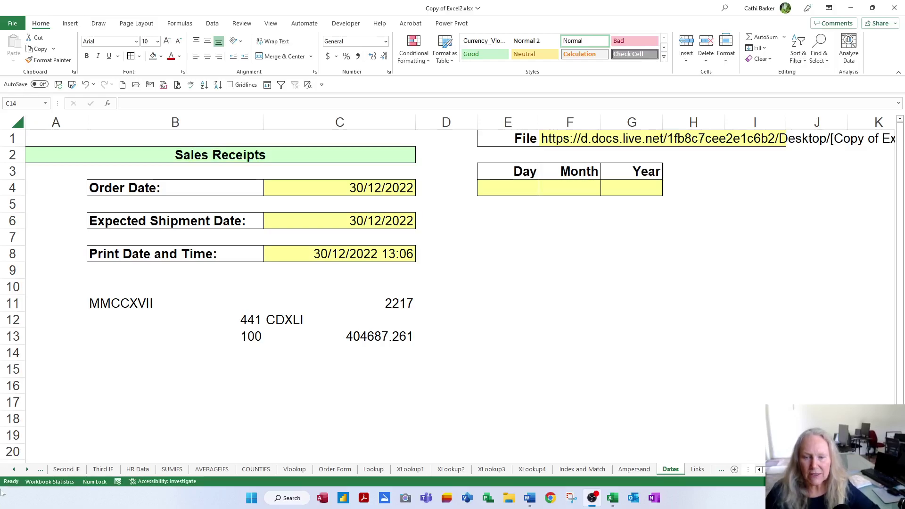
# Switch from the Dates sheet to the Vlookup sheet showing the Order Form and Parts List
pyautogui.click(291, 471)
pyautogui.click(291, 471)
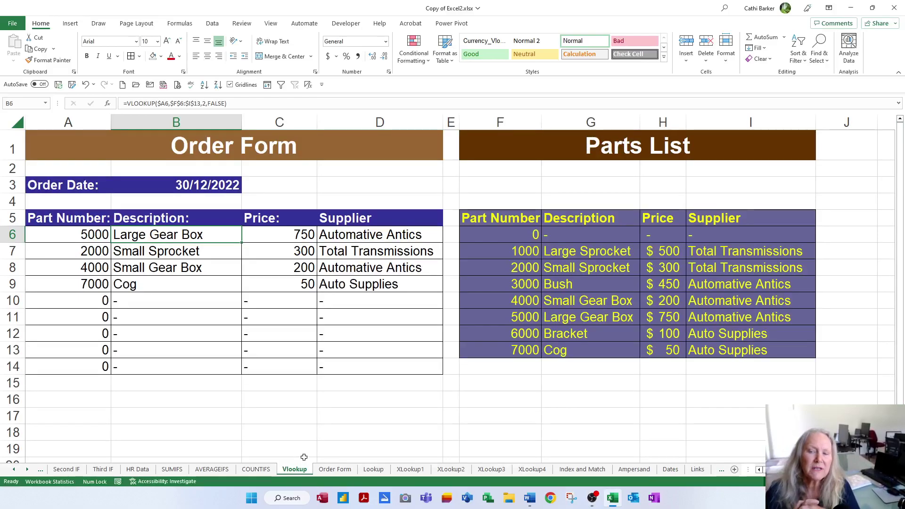
# Select part number 5000 in F11 and show the Formulas ribbon's auditing tools
pyautogui.click(528, 317)
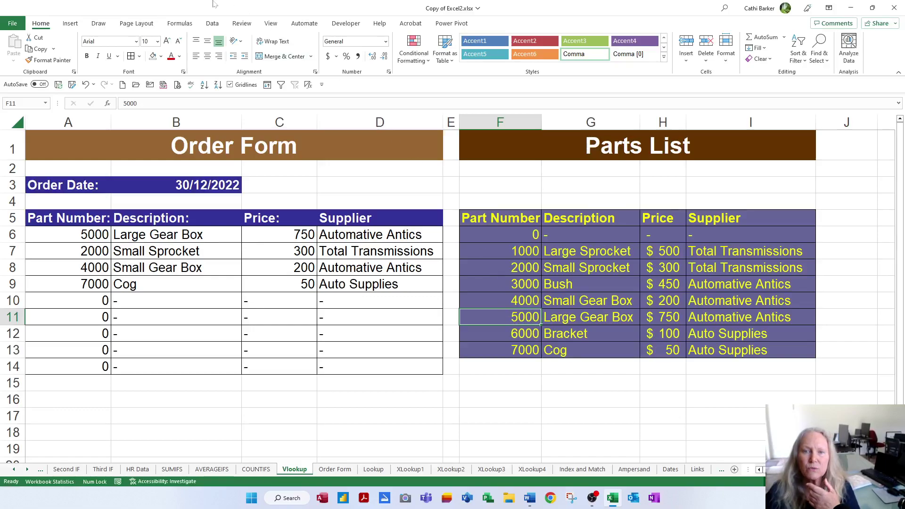
pyautogui.click(183, 25)
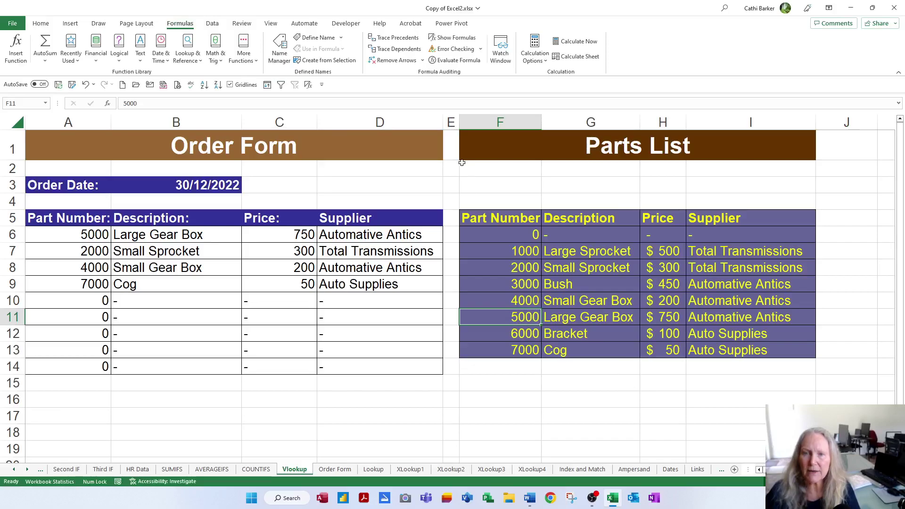
pyautogui.click(403, 53)
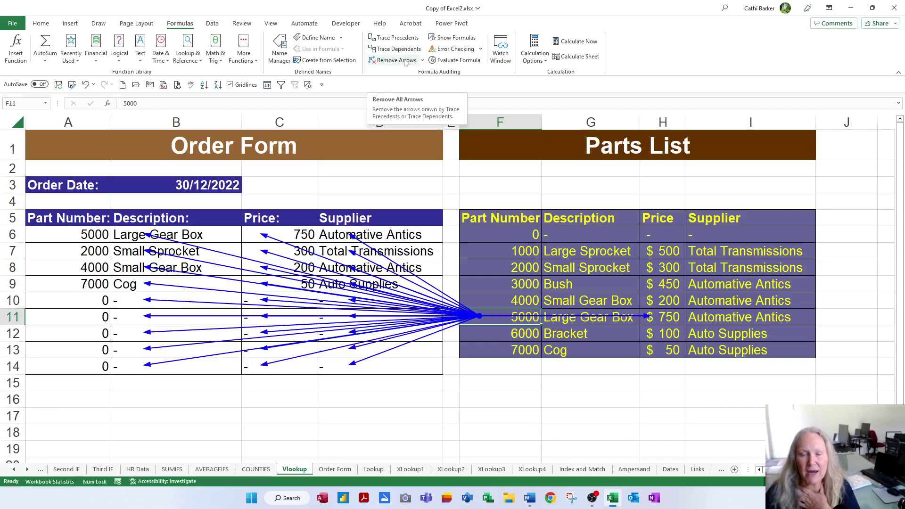
pyautogui.click(404, 62)
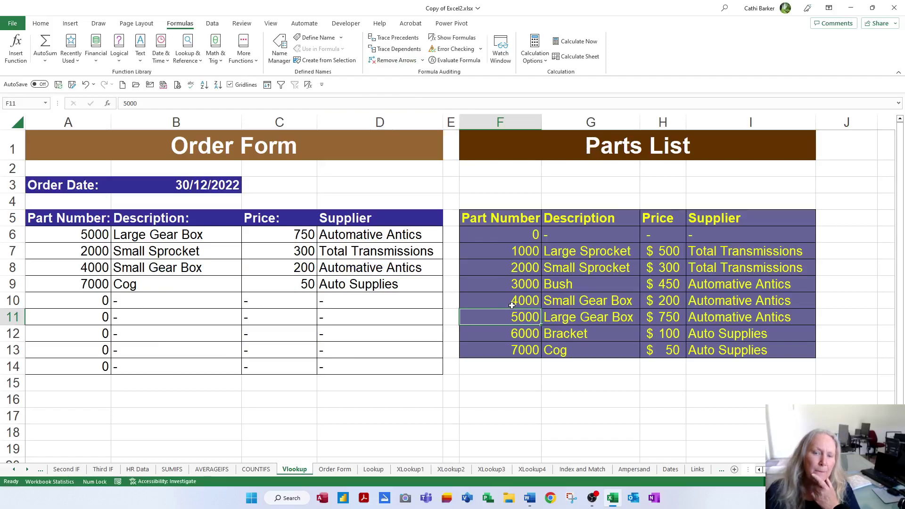
pyautogui.click(89, 251)
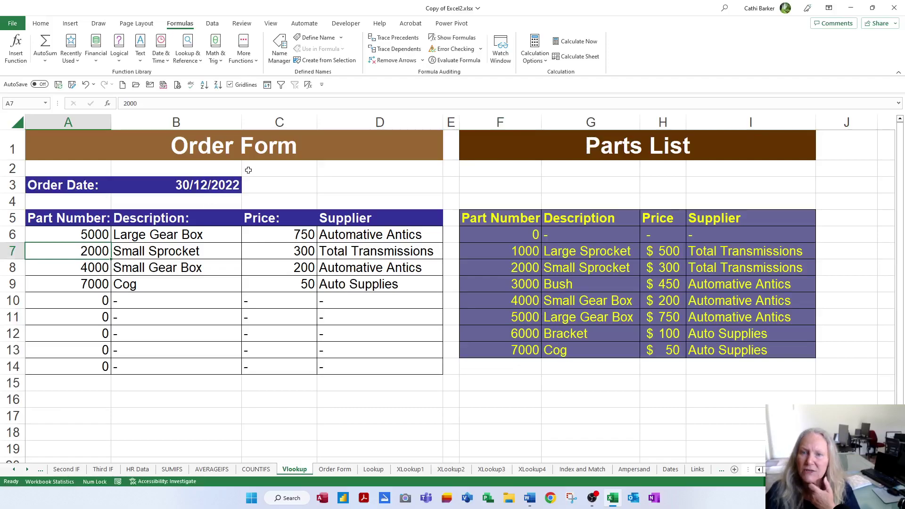
pyautogui.click(397, 49)
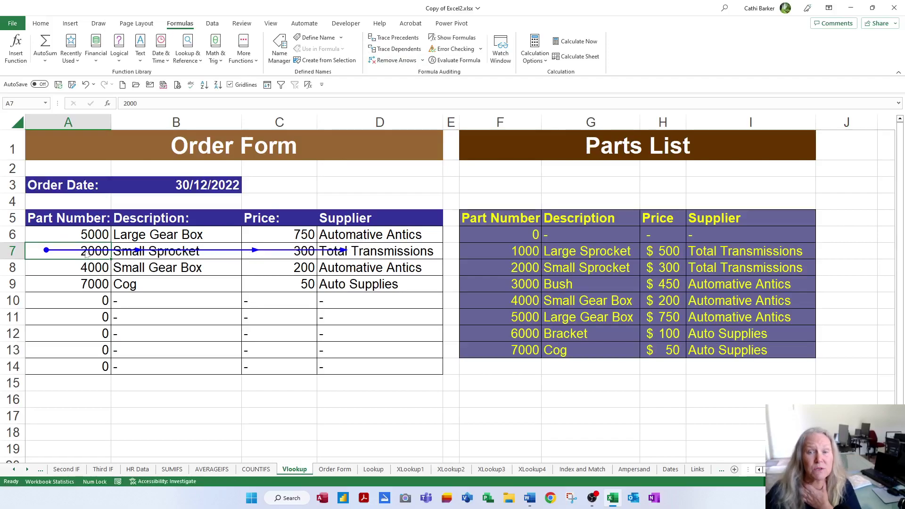
pyautogui.click(387, 62)
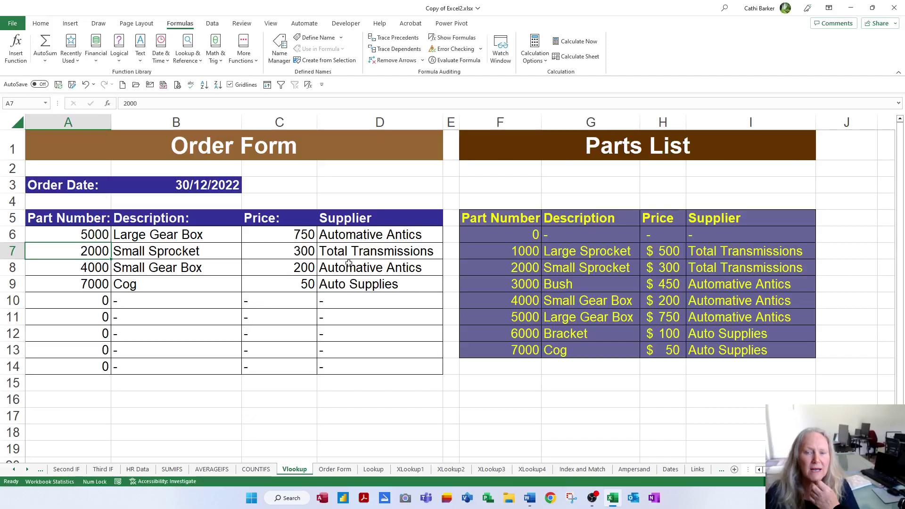
pyautogui.click(286, 286)
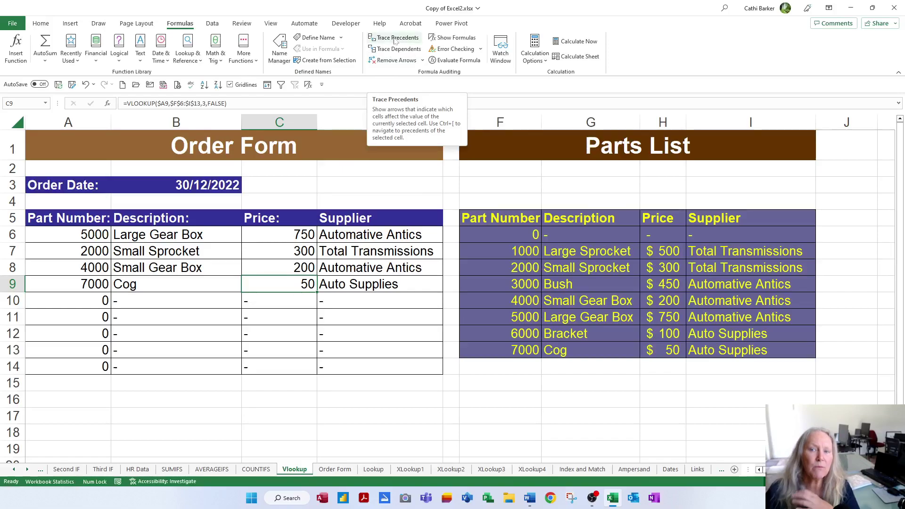
pyautogui.click(395, 42)
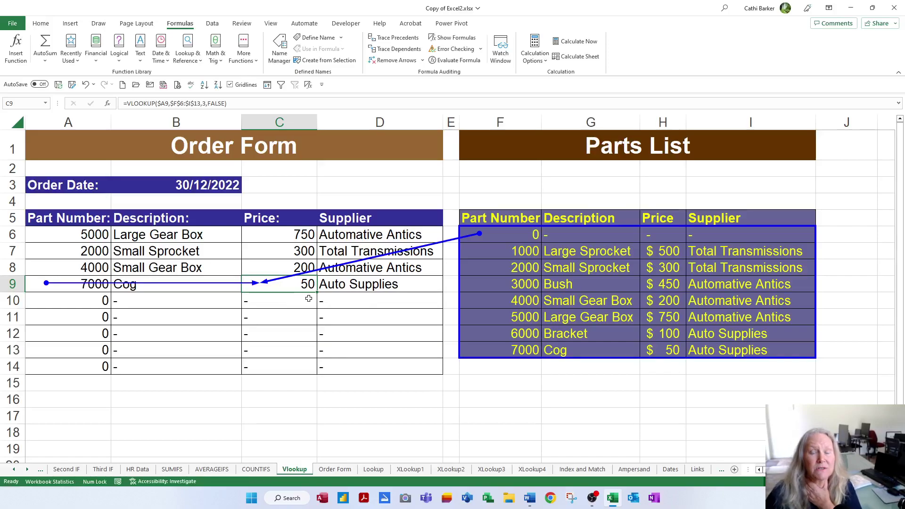
pyautogui.click(391, 60)
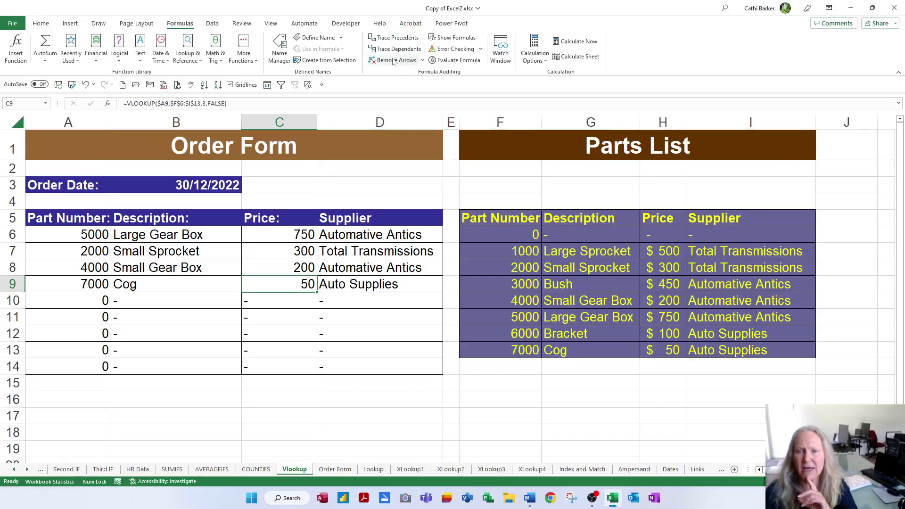
pyautogui.click(465, 39)
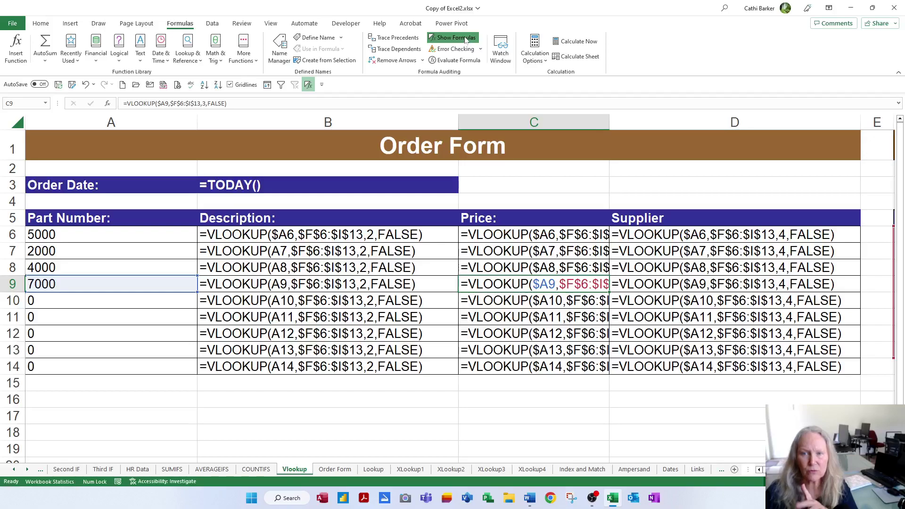
pyautogui.click(465, 39)
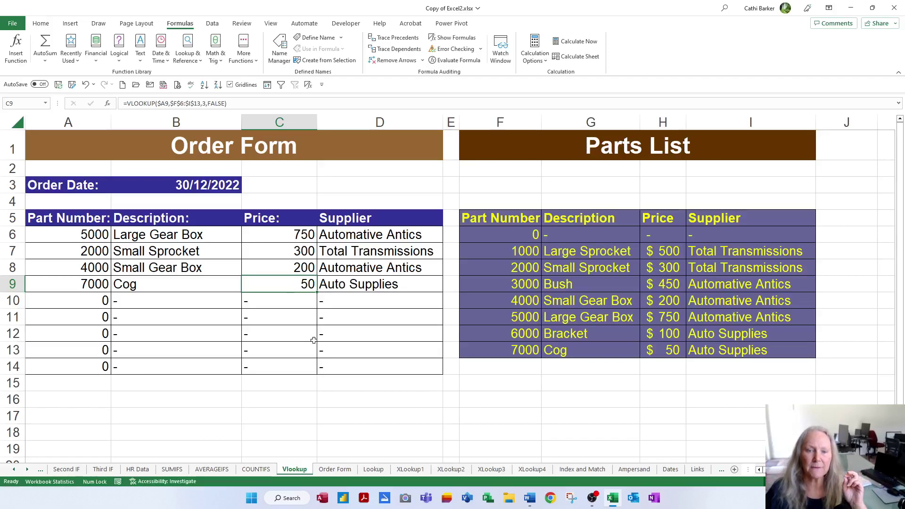
# Add a note to F5 reading 'These are valid part numbers, you must select one of these'
pyautogui.rightClick(511, 220)
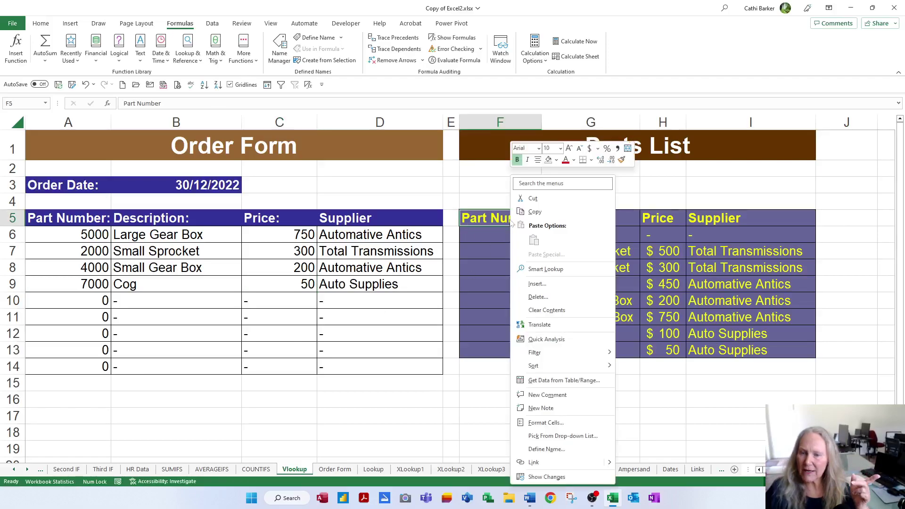
pyautogui.click(540, 408)
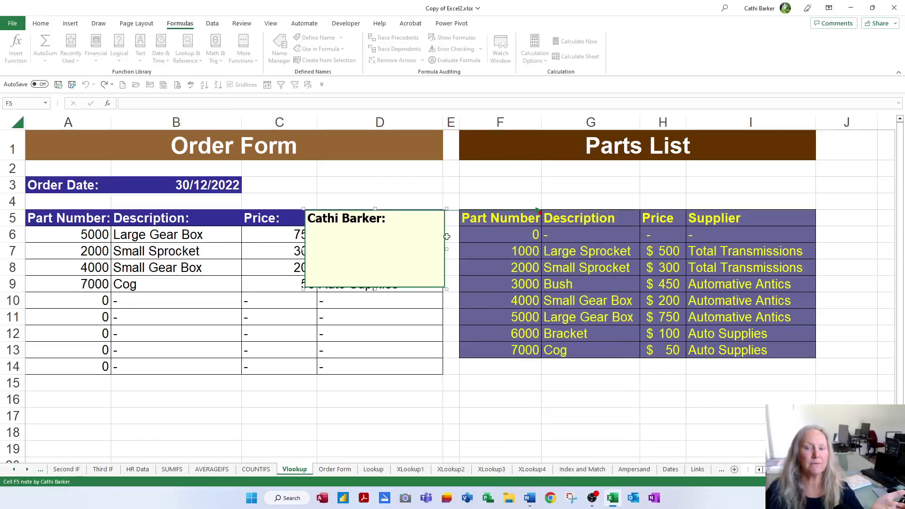
pyautogui.hotkey('ctrl', 'a')
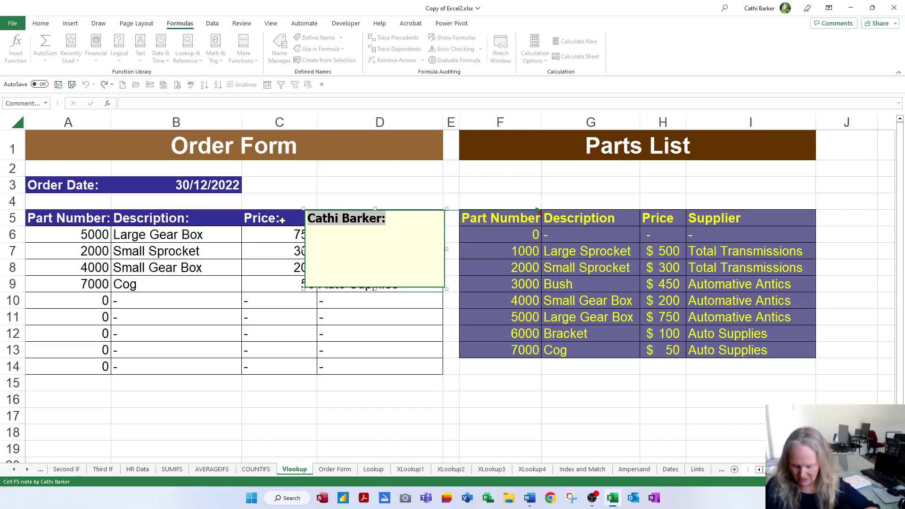
pyautogui.press('BackSpace')
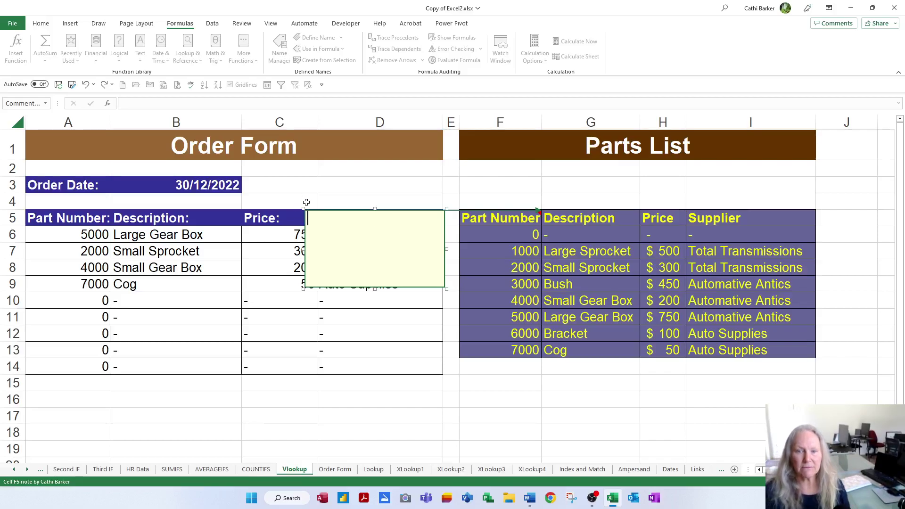
pyautogui.click(39, 23)
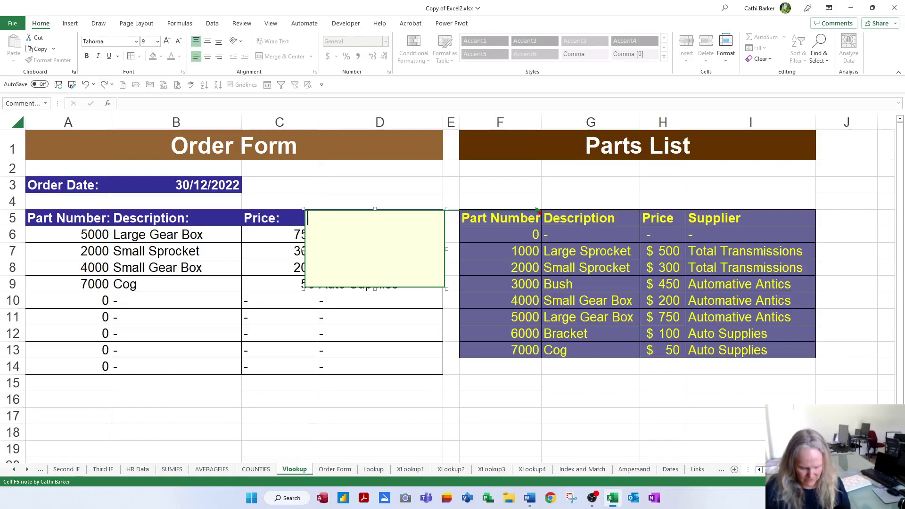
pyautogui.write('Thes')
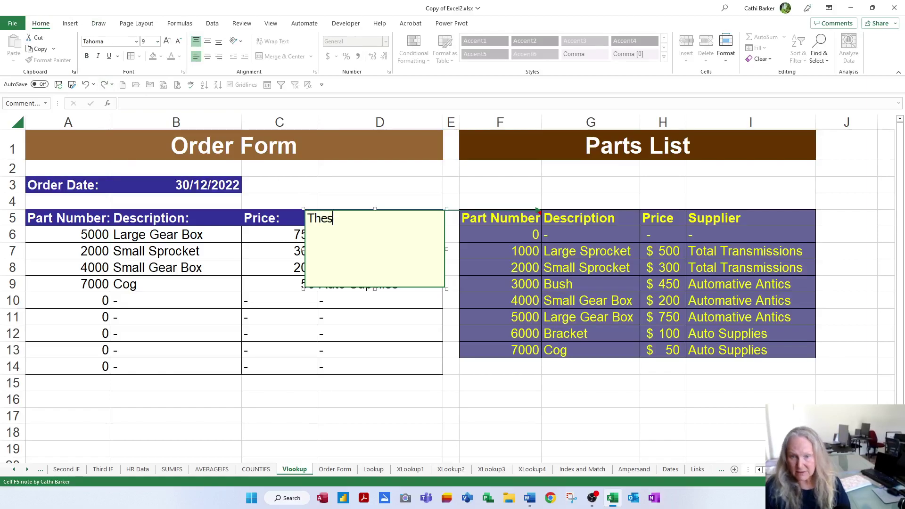
pyautogui.write('e are valid p')
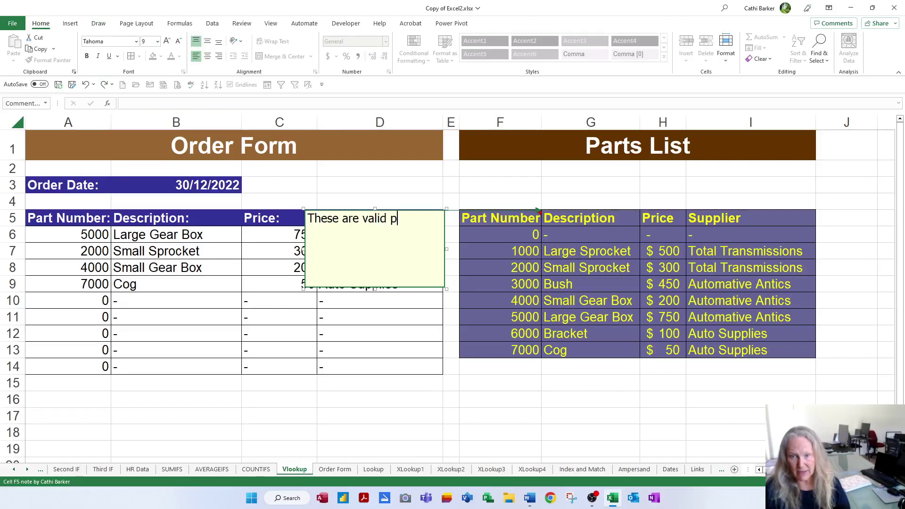
pyautogui.write('art numbers,')
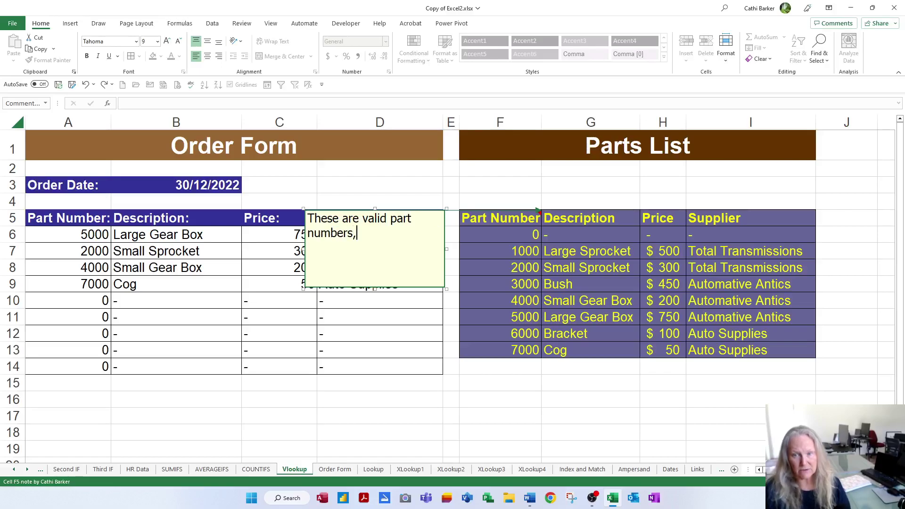
pyautogui.write(' you must select')
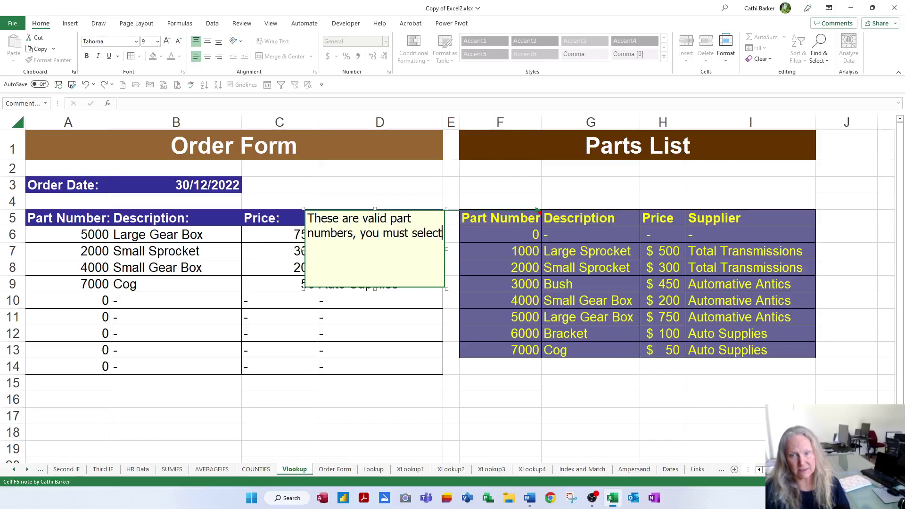
pyautogui.write(' one of these')
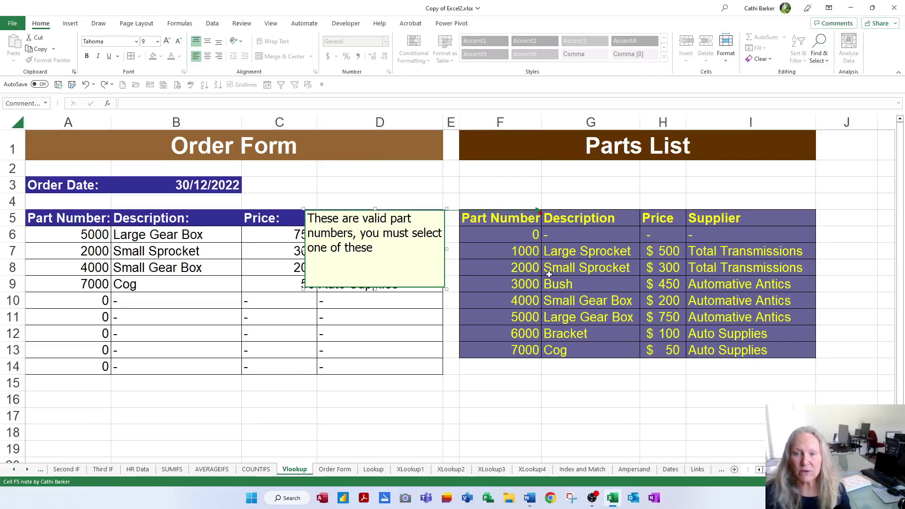
pyautogui.click(549, 273)
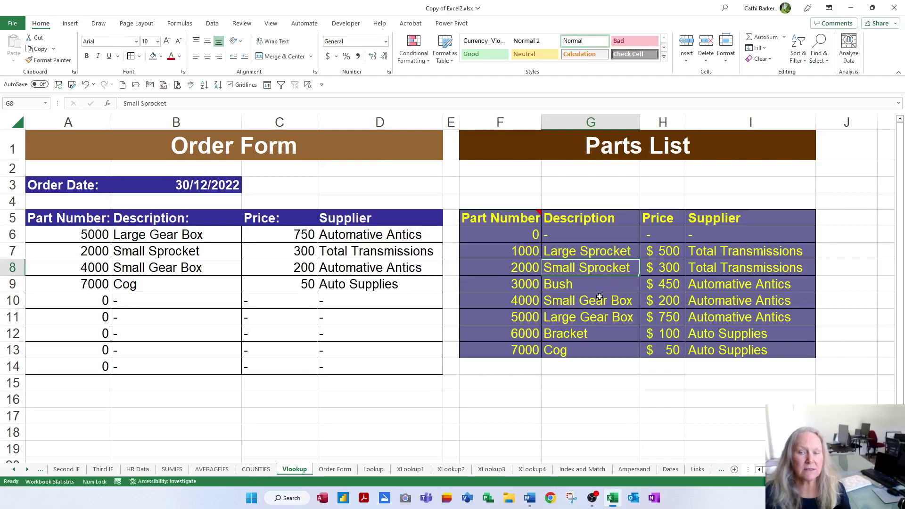
pyautogui.moveTo(524, 221)
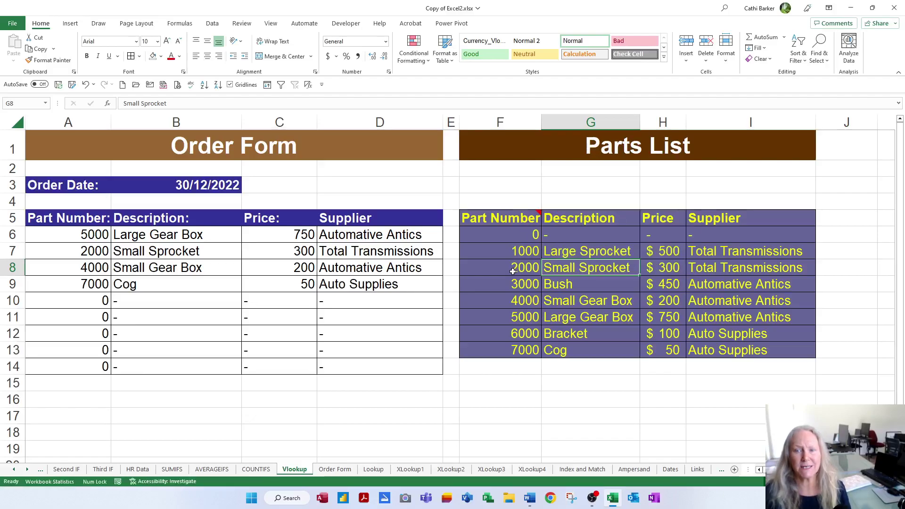
# Make the F5 note always visible, moved above the Parts List and resized wide and shallow
pyautogui.rightClick(507, 220)
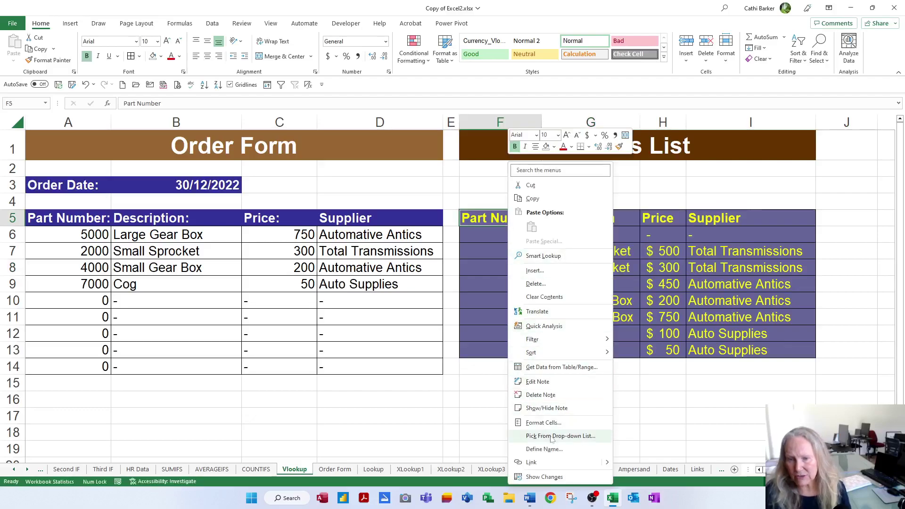
pyautogui.click(558, 410)
pyautogui.moveTo(432, 292); pyautogui.dragTo(801, 239)
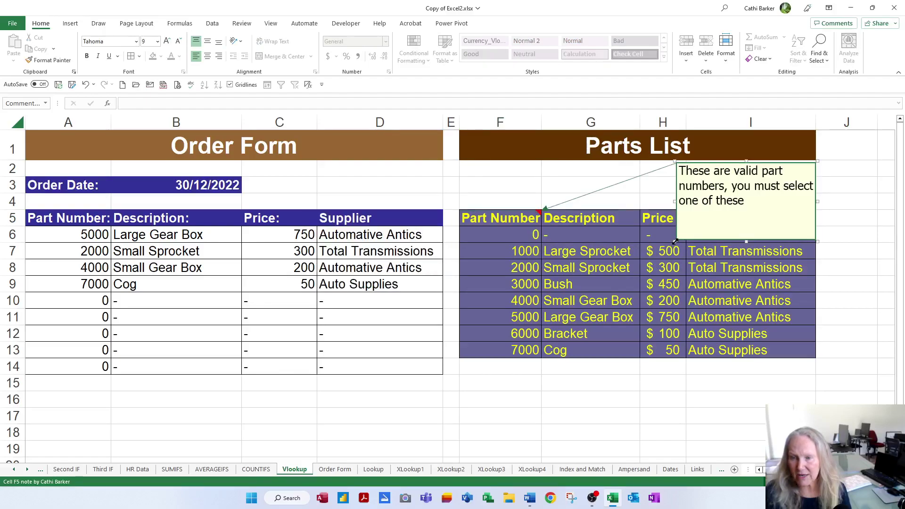
pyautogui.moveTo(677, 241); pyautogui.dragTo(616, 207)
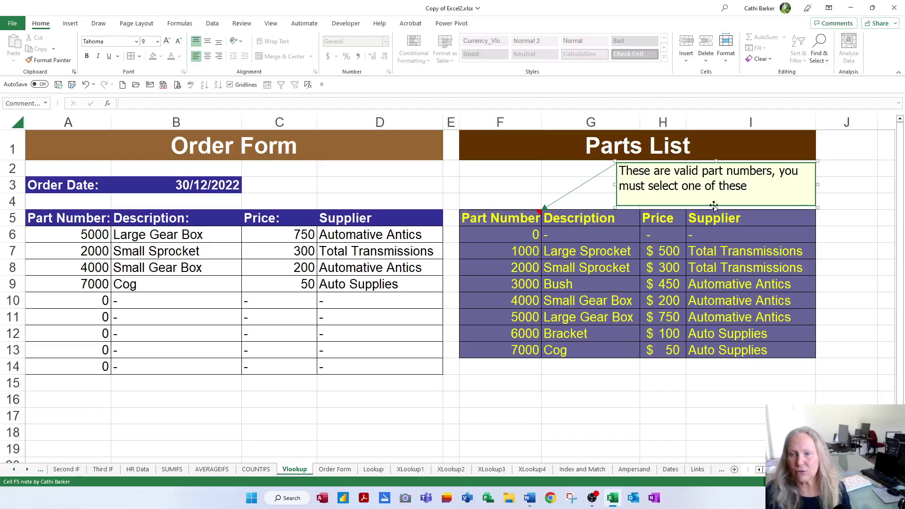
pyautogui.moveTo(716, 201); pyautogui.dragTo(764, 202)
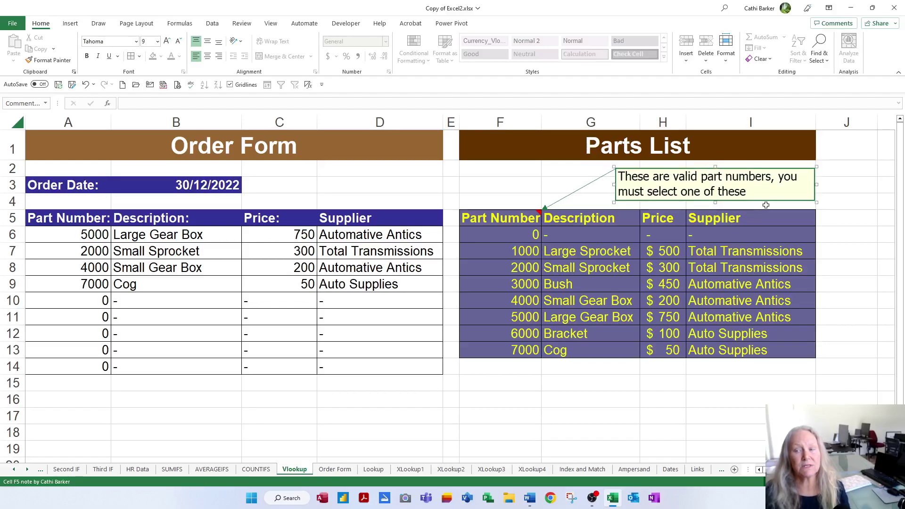
pyautogui.click(847, 234)
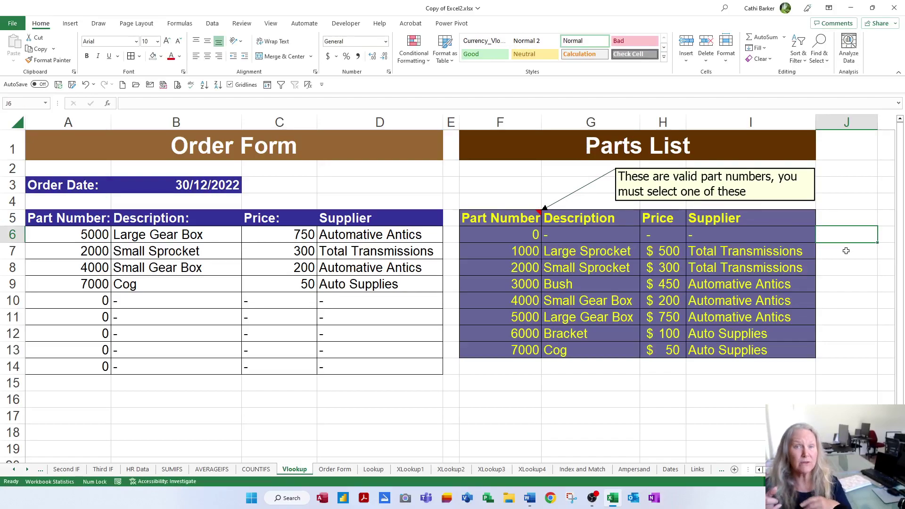
# Set the printout to landscape with comments and notes printed as displayed on the sheet
pyautogui.hotkey('ctrl', 'p')
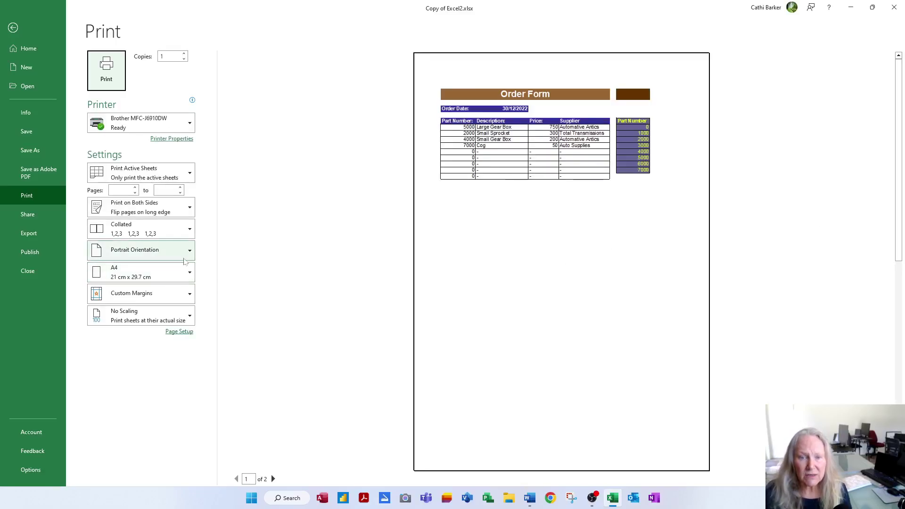
pyautogui.click(166, 255)
pyautogui.click(161, 296)
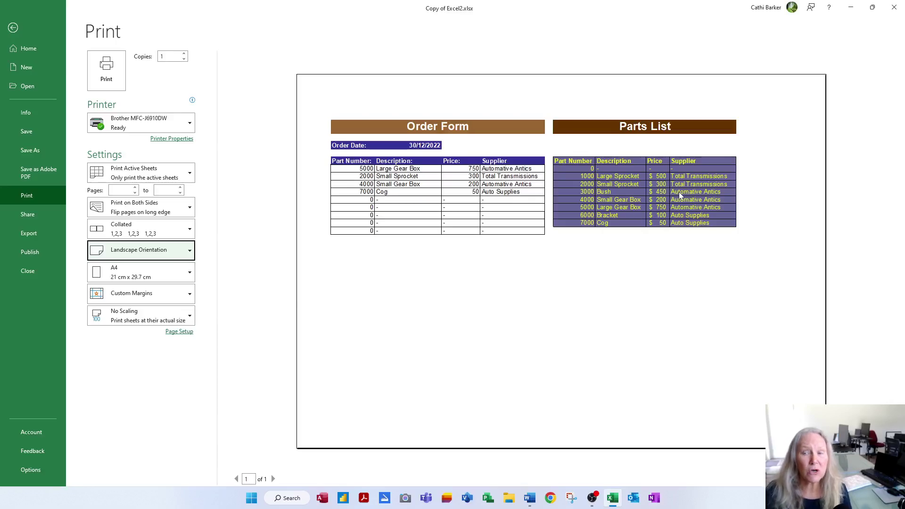
pyautogui.click(179, 331)
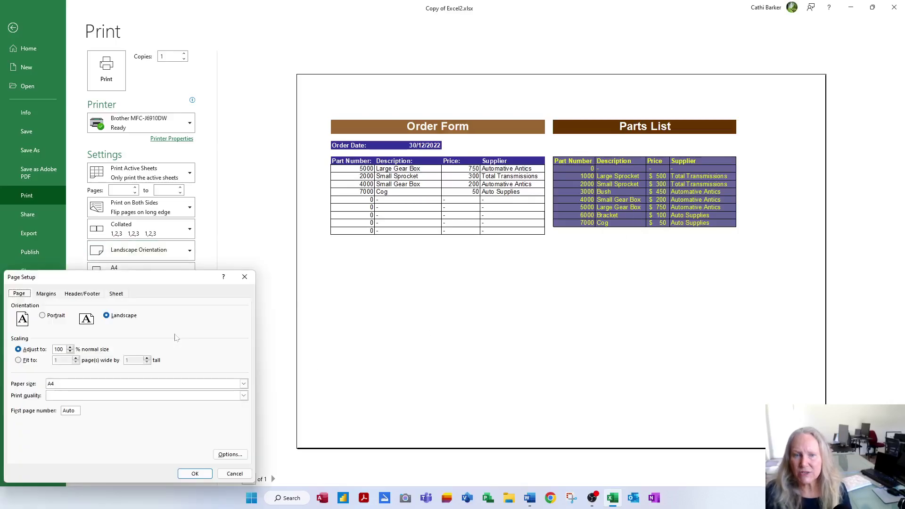
pyautogui.click(114, 295)
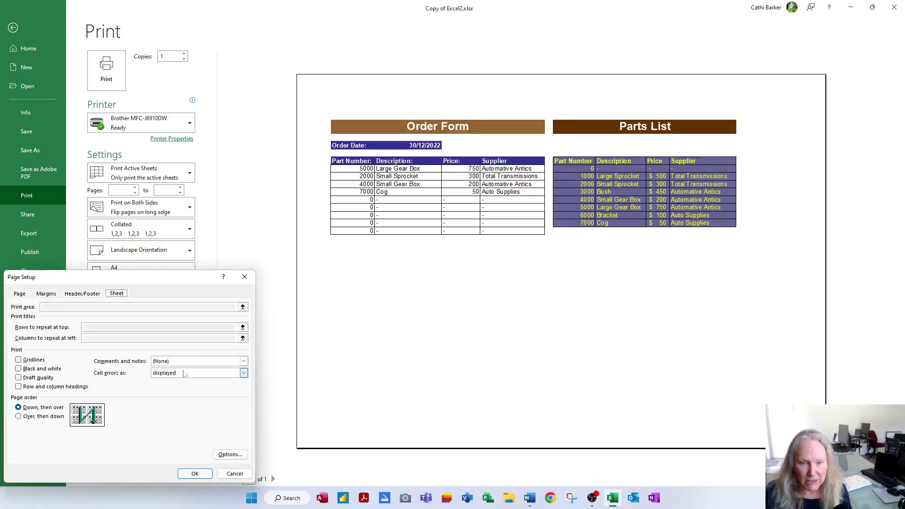
pyautogui.click(244, 361)
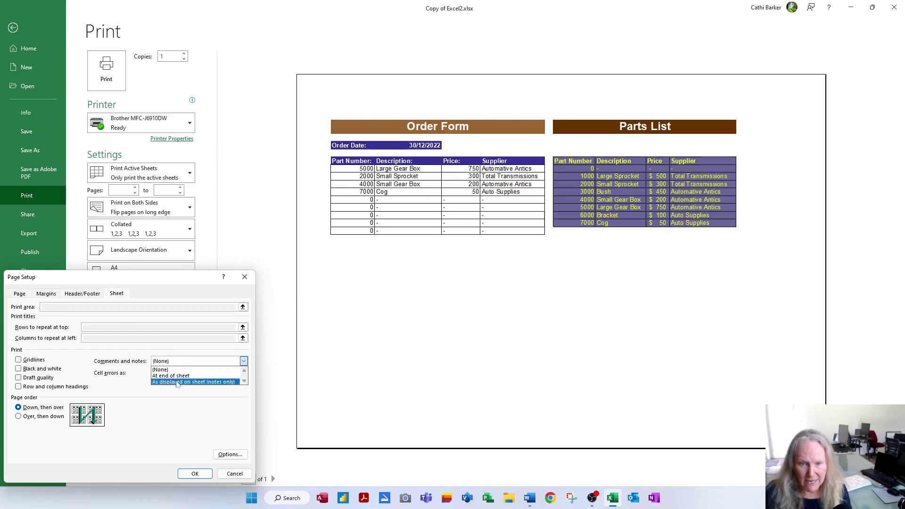
pyautogui.click(177, 382)
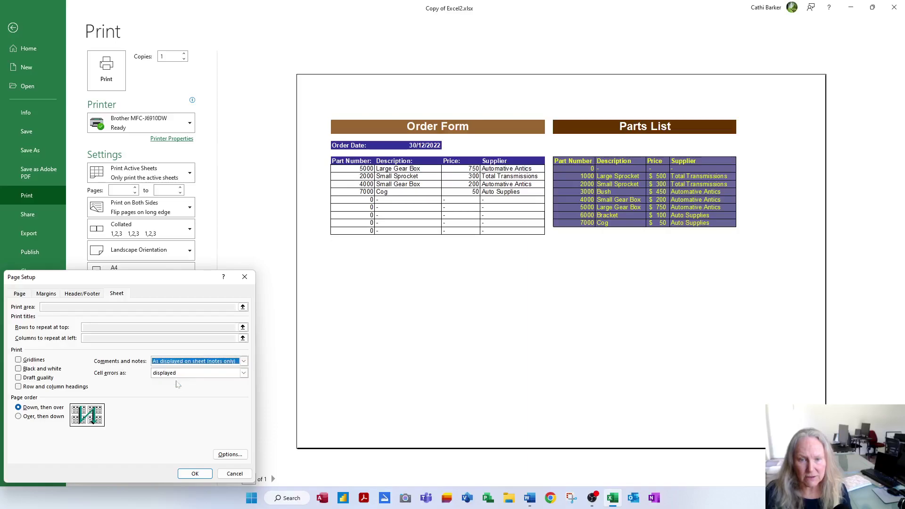
pyautogui.click(195, 473)
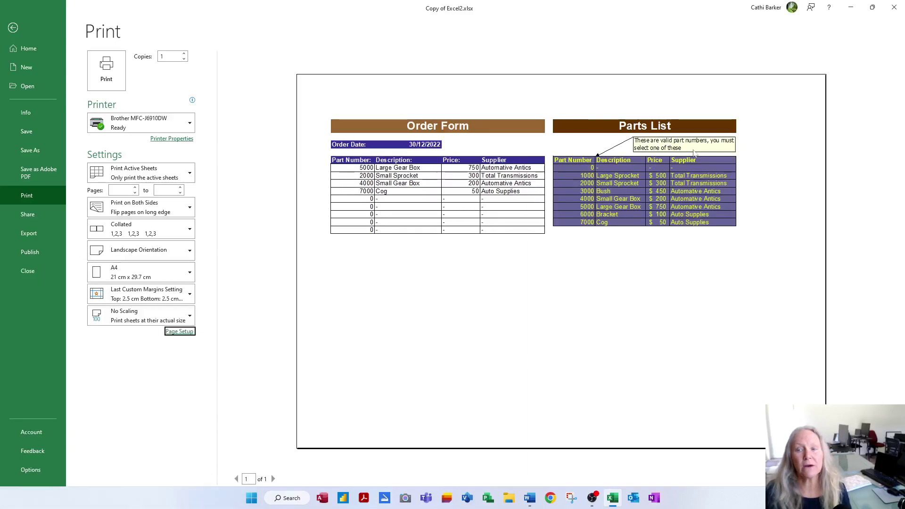
# Change the Page Setup comments and notes option to (None) and return to the worksheet
pyautogui.click(185, 333)
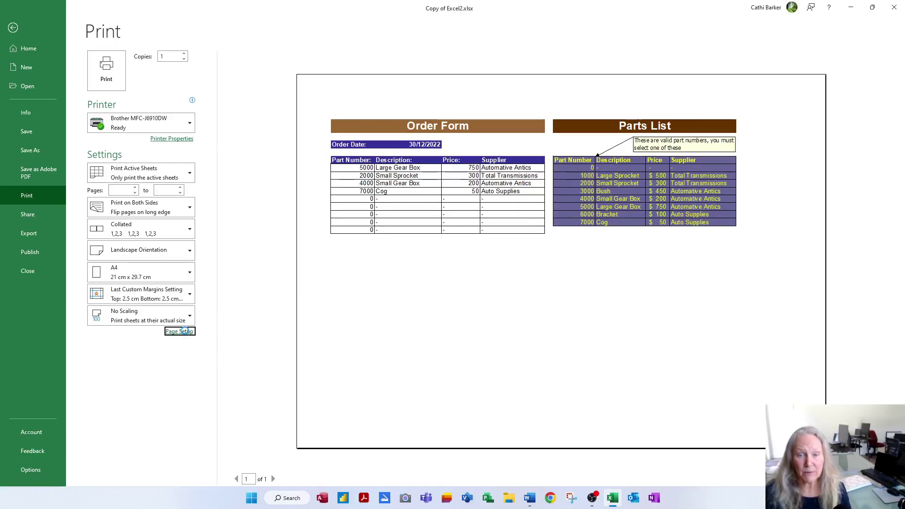
pyautogui.moveTo(181, 278); pyautogui.dragTo(492, 257)
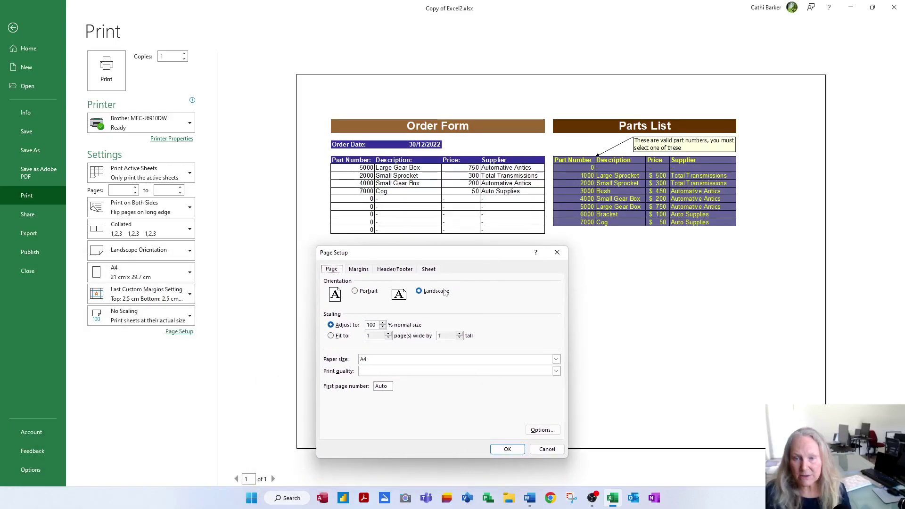
pyautogui.click(428, 269)
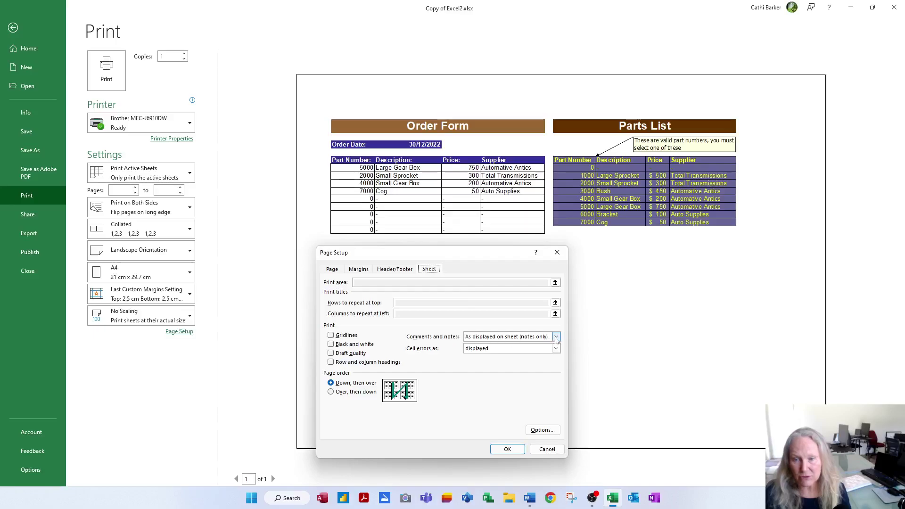
pyautogui.click(474, 338)
pyautogui.click(502, 346)
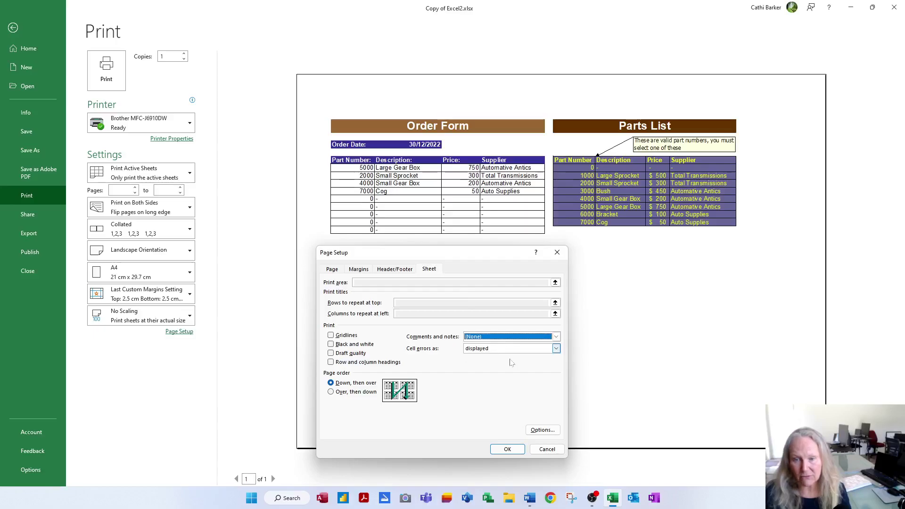
pyautogui.click(507, 449)
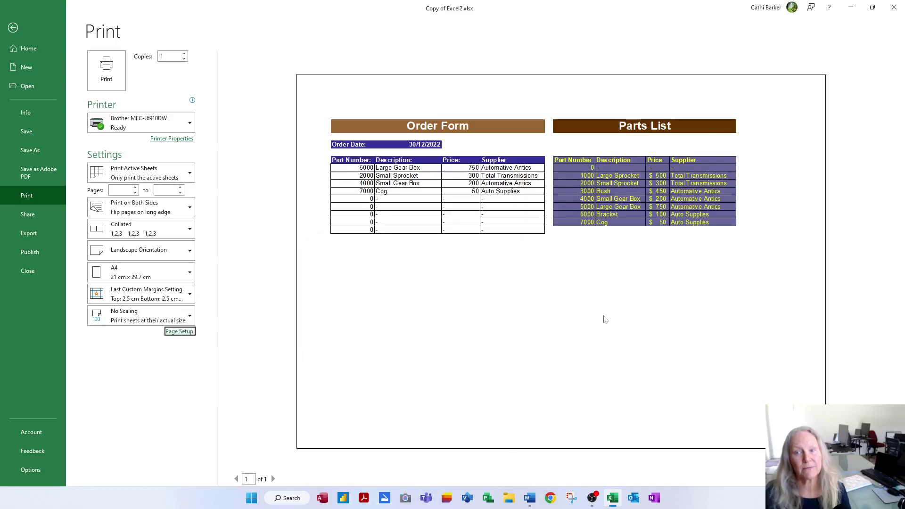
pyautogui.click(14, 29)
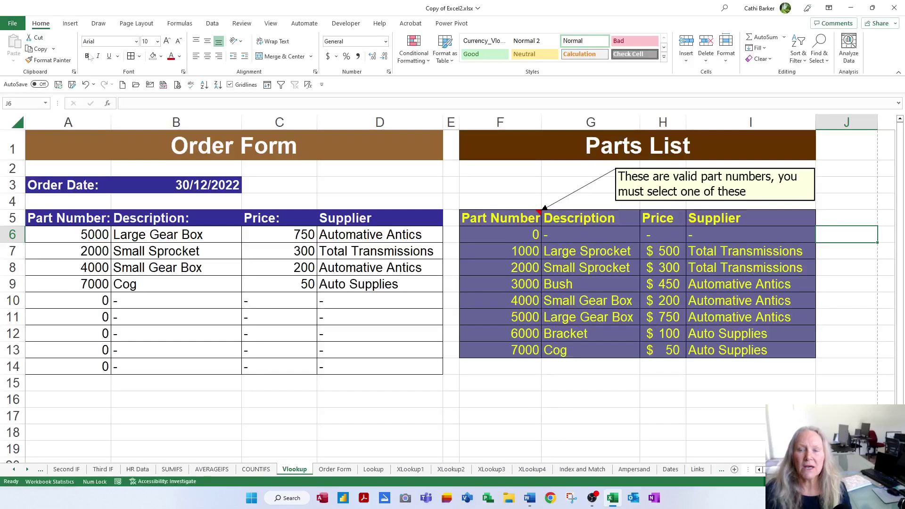
# Open the Part Number note in F5 for editing, then close it unchanged
pyautogui.rightClick(514, 222)
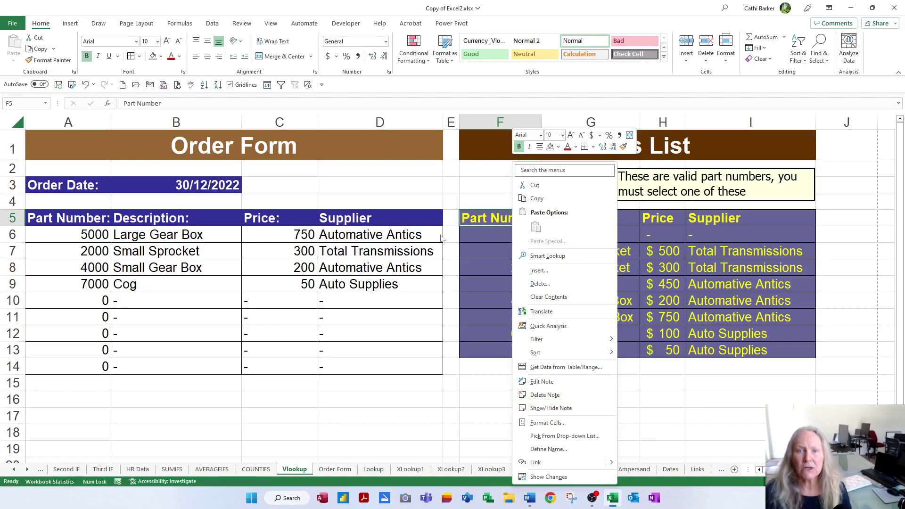
pyautogui.click(240, 24)
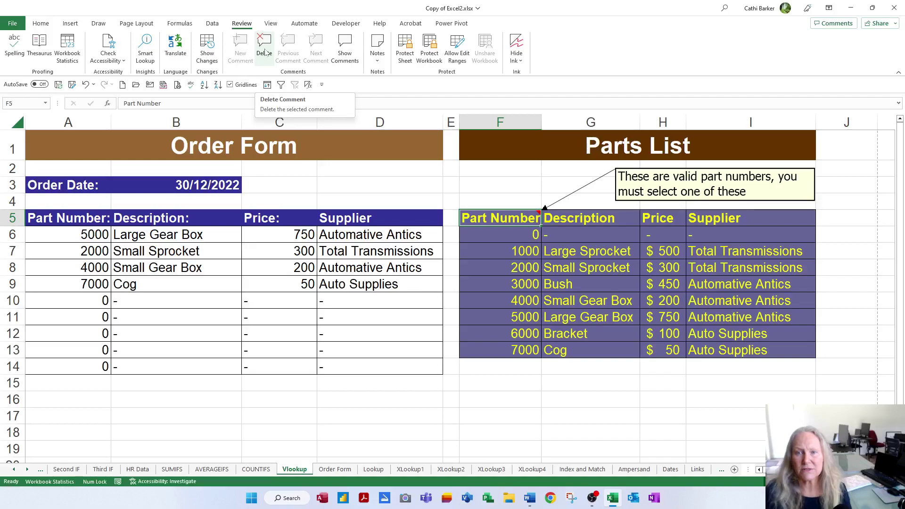
pyautogui.rightClick(509, 219)
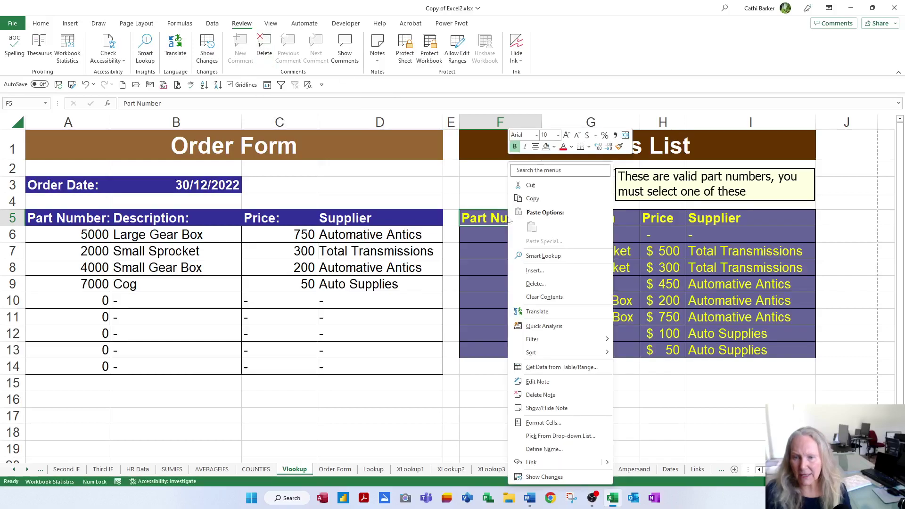
pyautogui.click(554, 381)
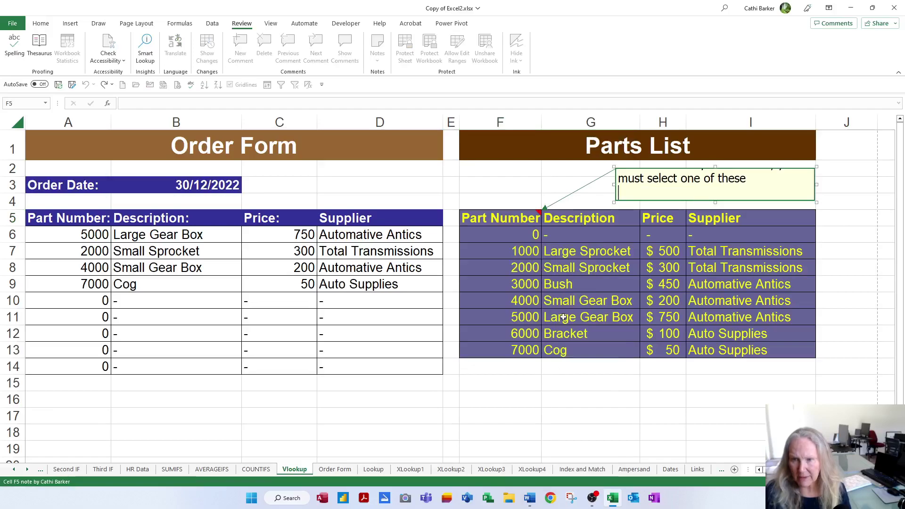
pyautogui.click(583, 279)
# Delete the note from the Part Number heading in F5
pyautogui.rightClick(507, 221)
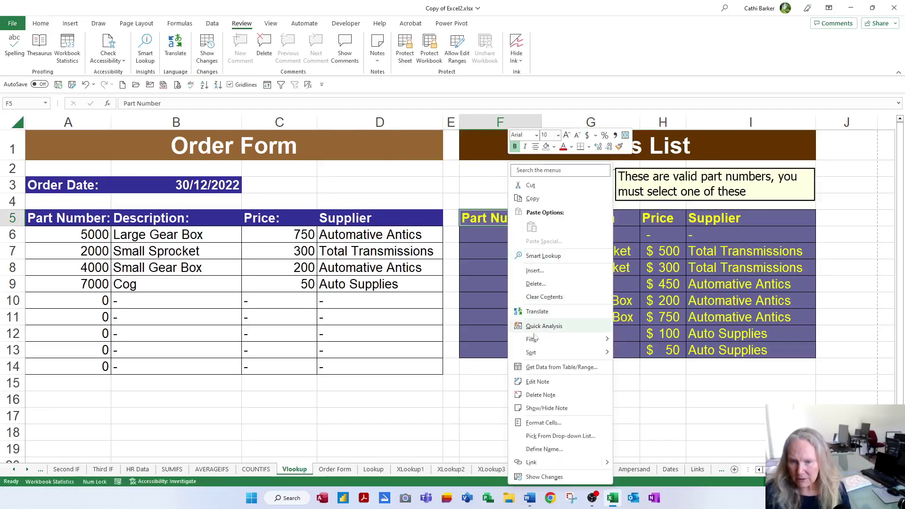
pyautogui.click(539, 395)
pyautogui.click(546, 294)
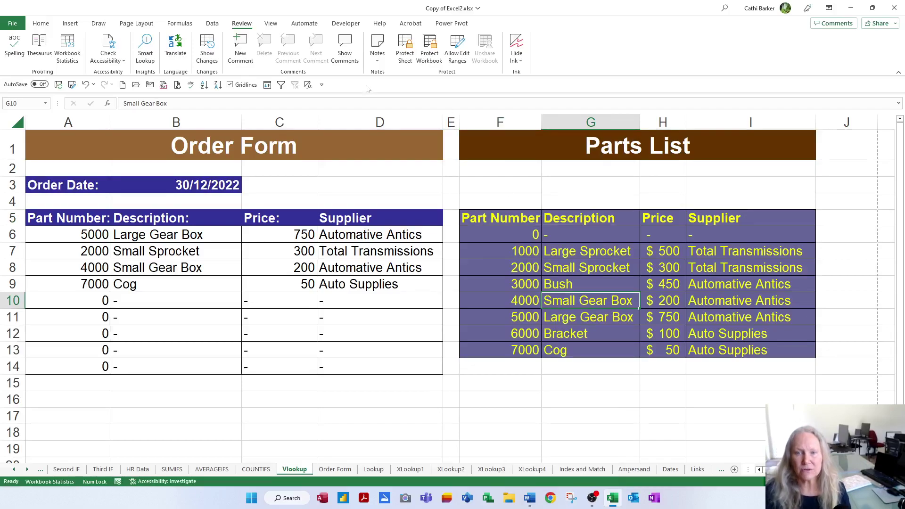
pyautogui.click(377, 49)
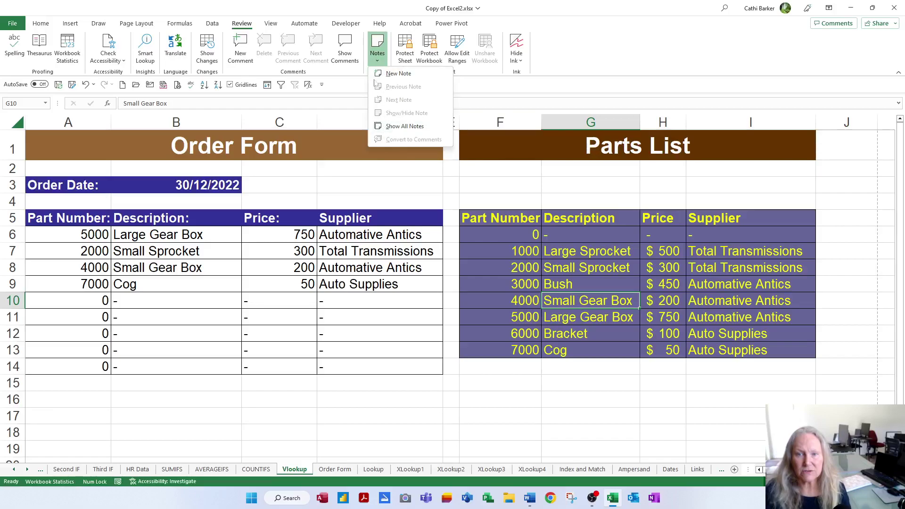
pyautogui.click(373, 60)
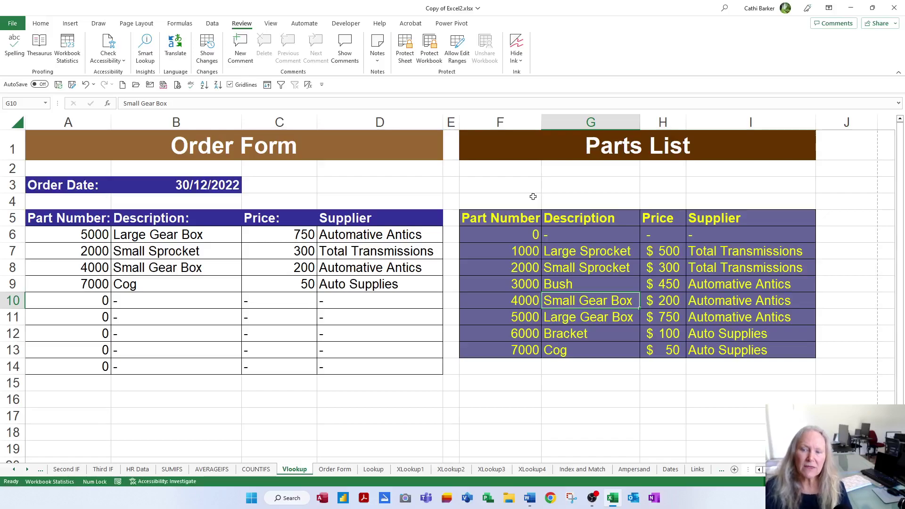
pyautogui.click(667, 300)
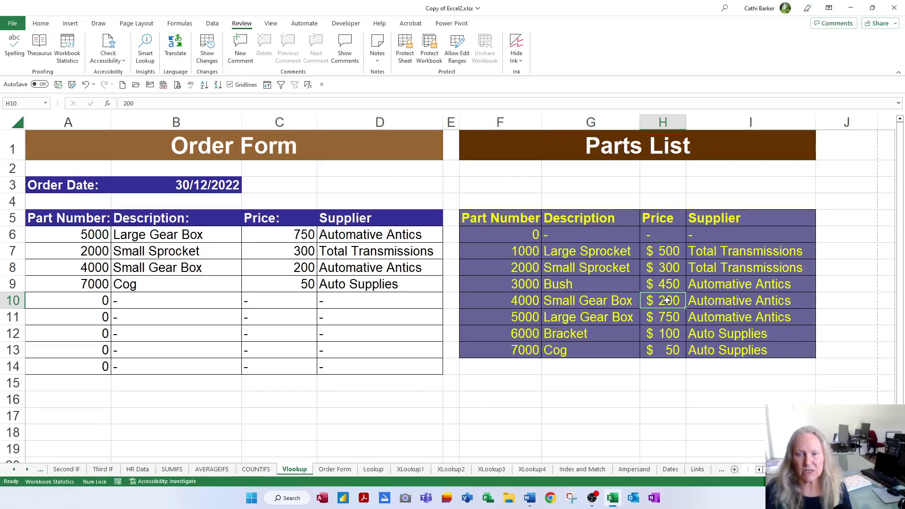
pyautogui.rightClick(667, 300)
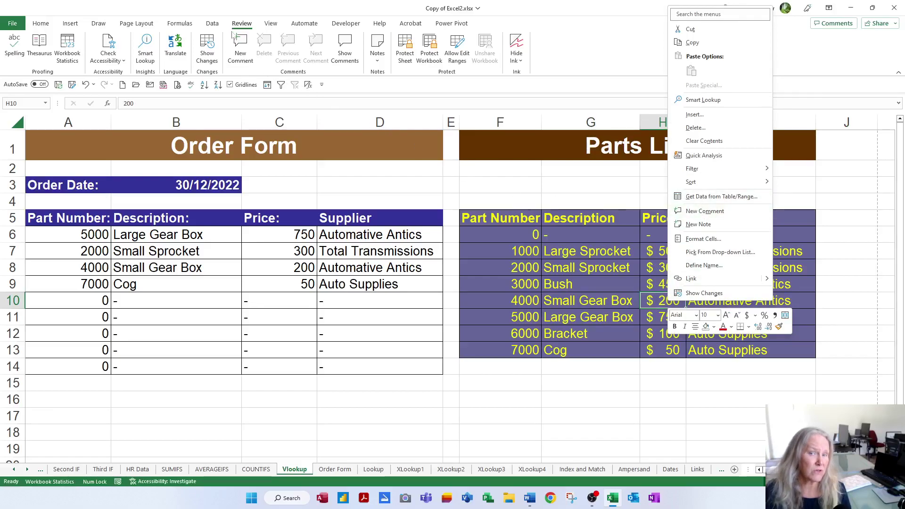
pyautogui.click(711, 211)
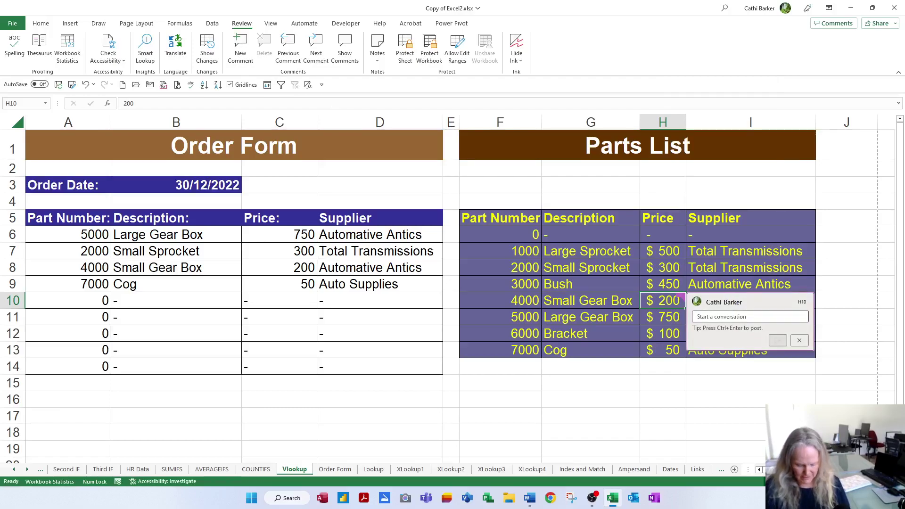
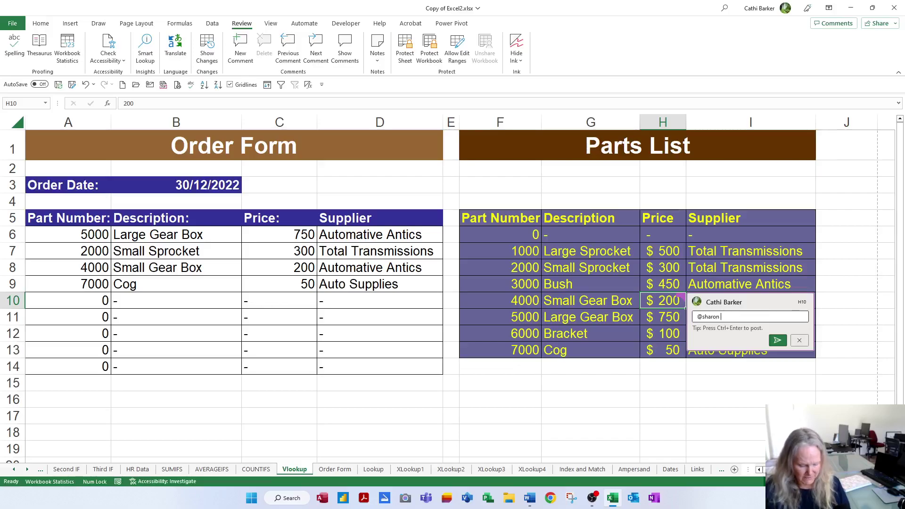
pyautogui.write(' I')
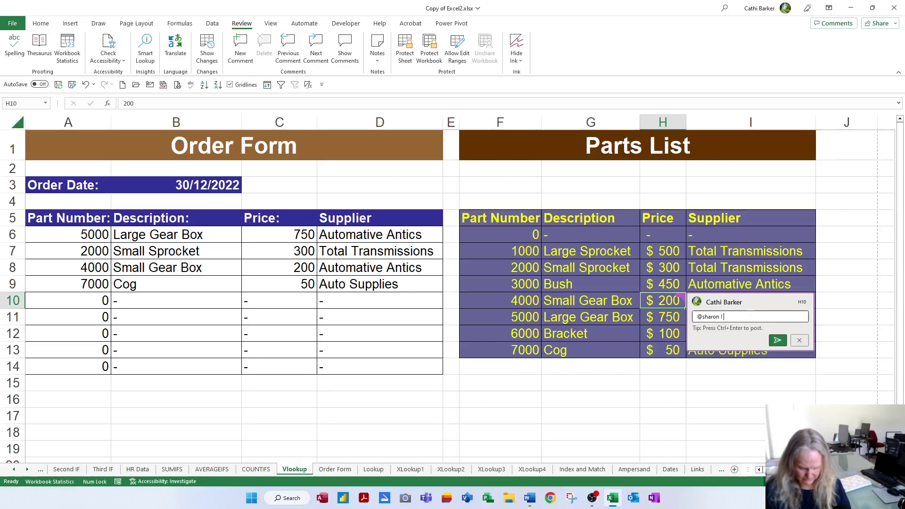
pyautogui.write("'m think")
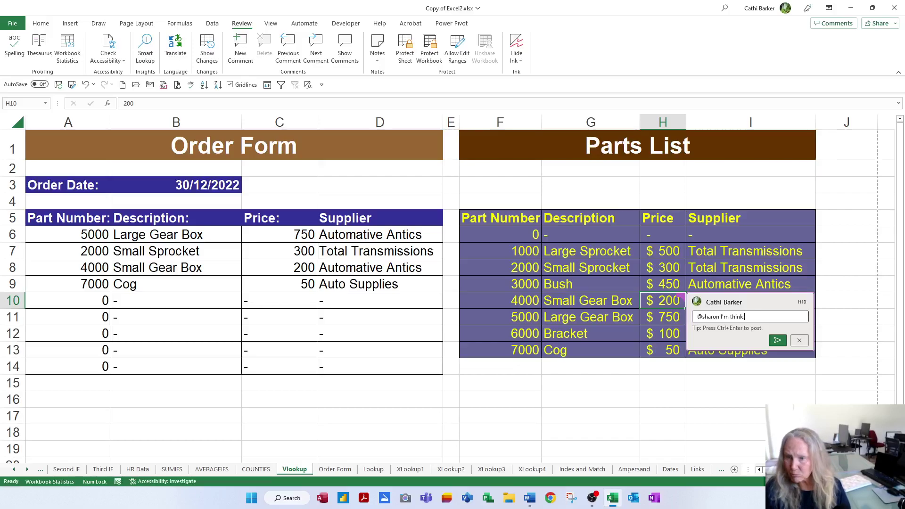
pyautogui.write('ing this price is ')
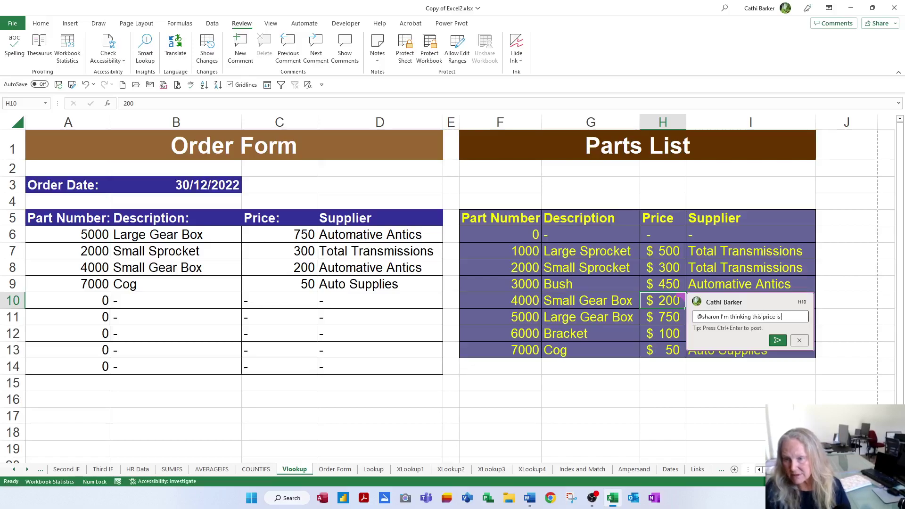
pyautogui.write('incorrect')
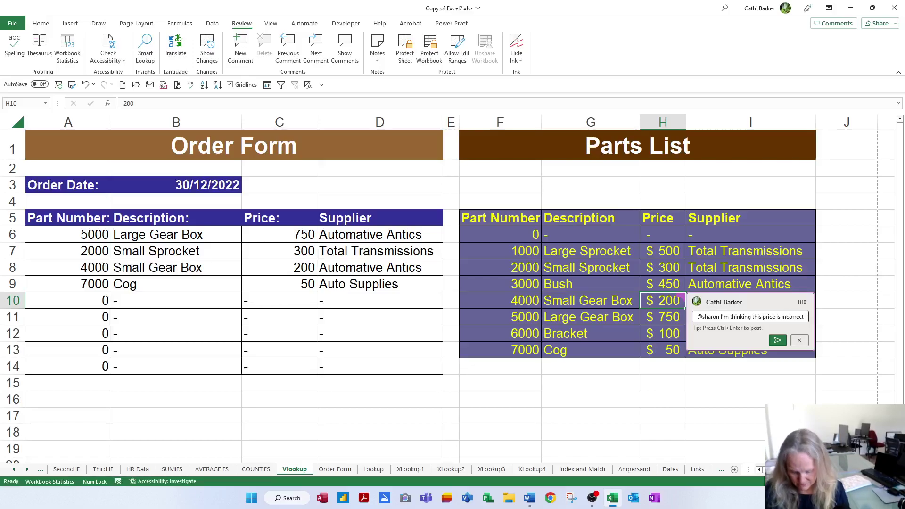
pyautogui.write('?')
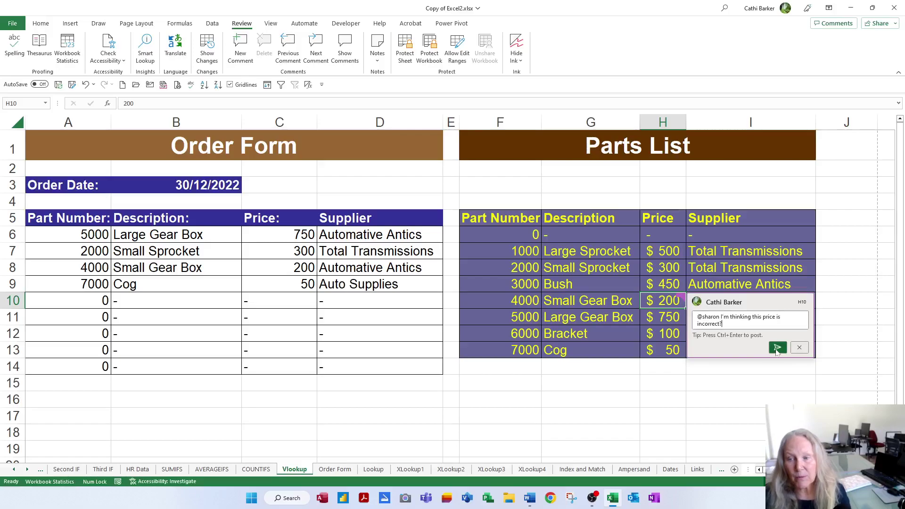
pyautogui.click(776, 348)
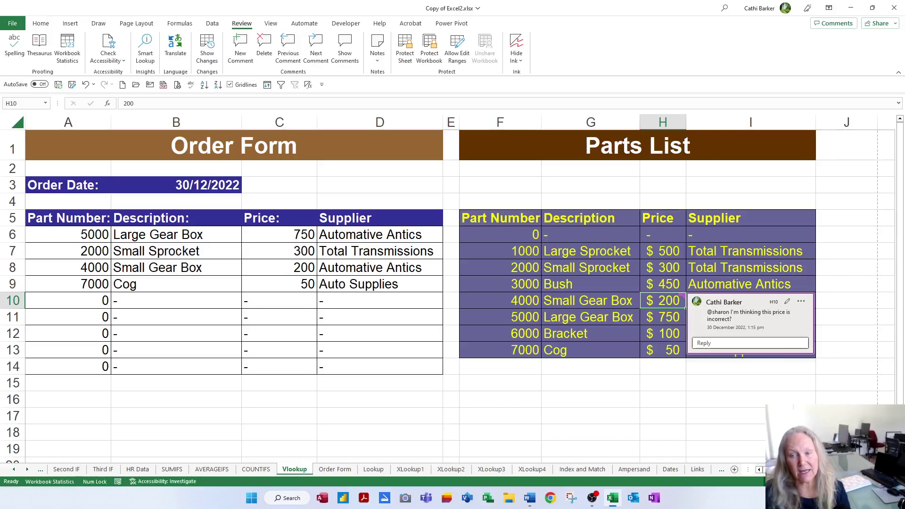
# Reply to the H10 comment with 'No it is correct I've just checked'
pyautogui.click(706, 343)
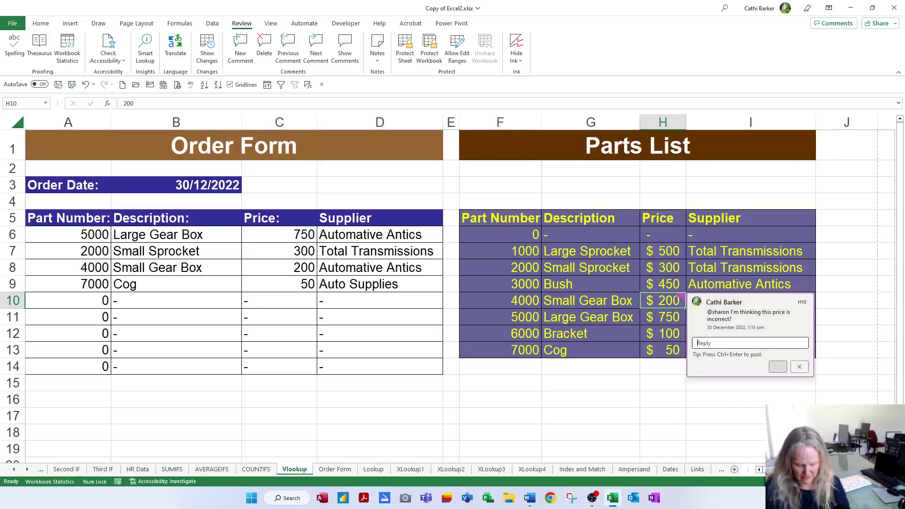
pyautogui.write("No it is correct I'")
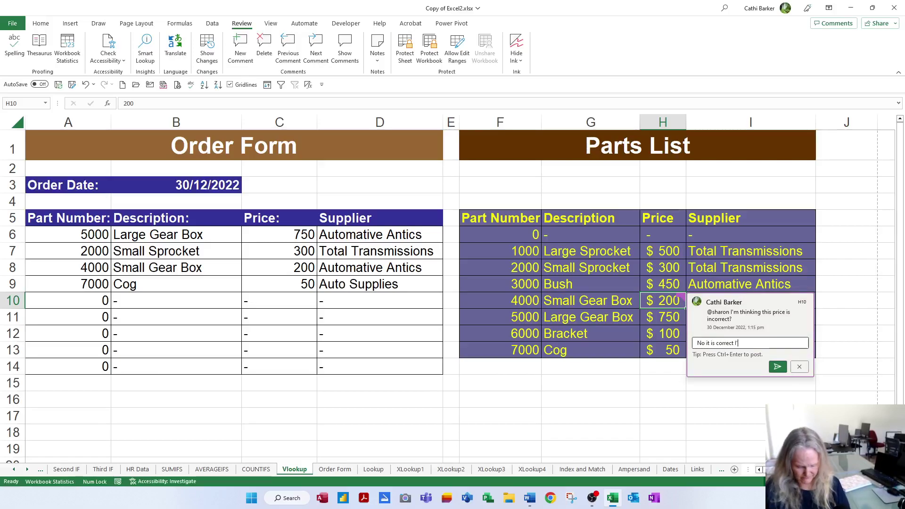
pyautogui.write('ve just checked')
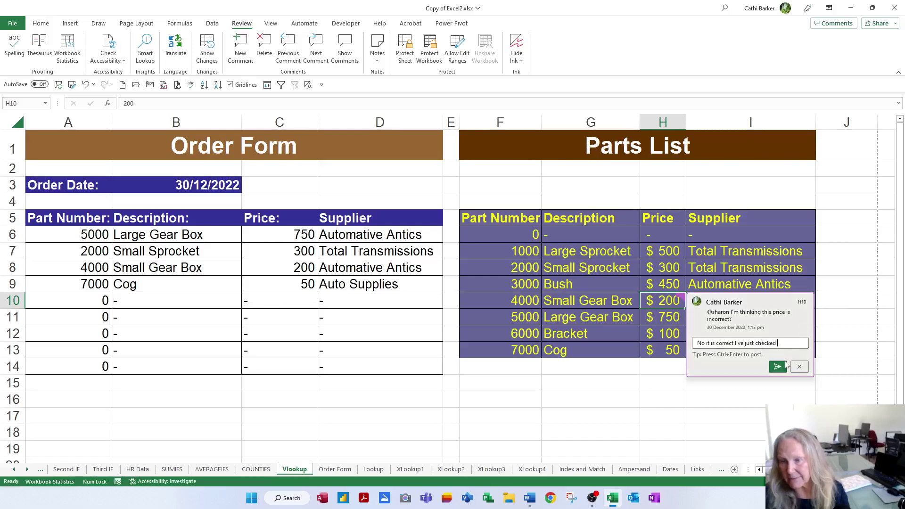
pyautogui.click(777, 367)
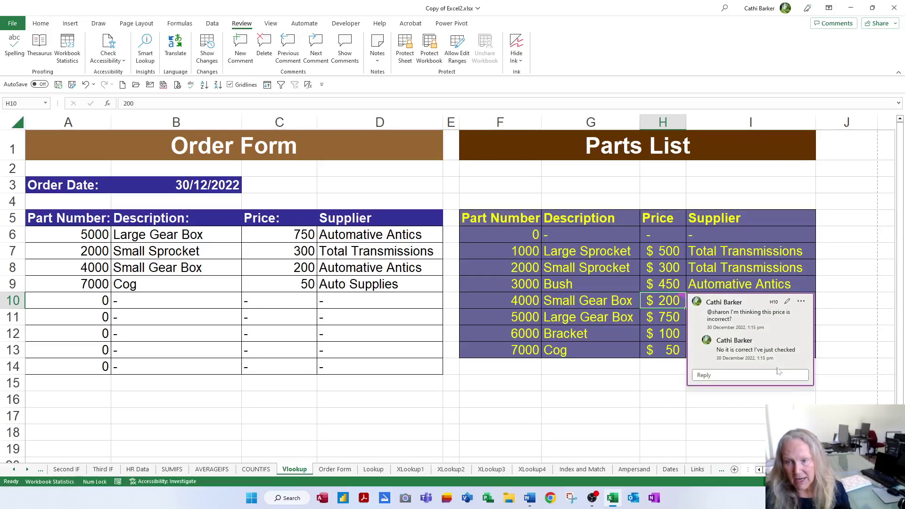
# Resolve the H10 comment thread and then delete it
pyautogui.click(801, 301)
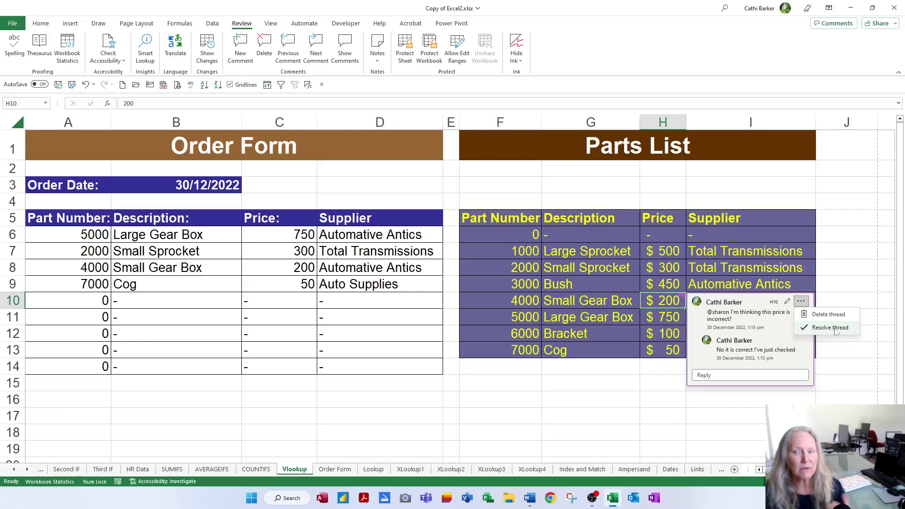
pyautogui.click(830, 327)
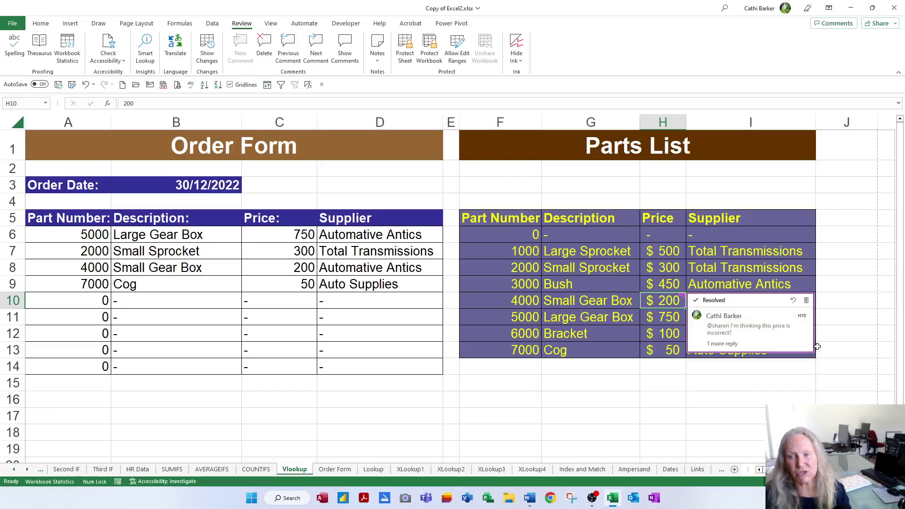
pyautogui.click(806, 303)
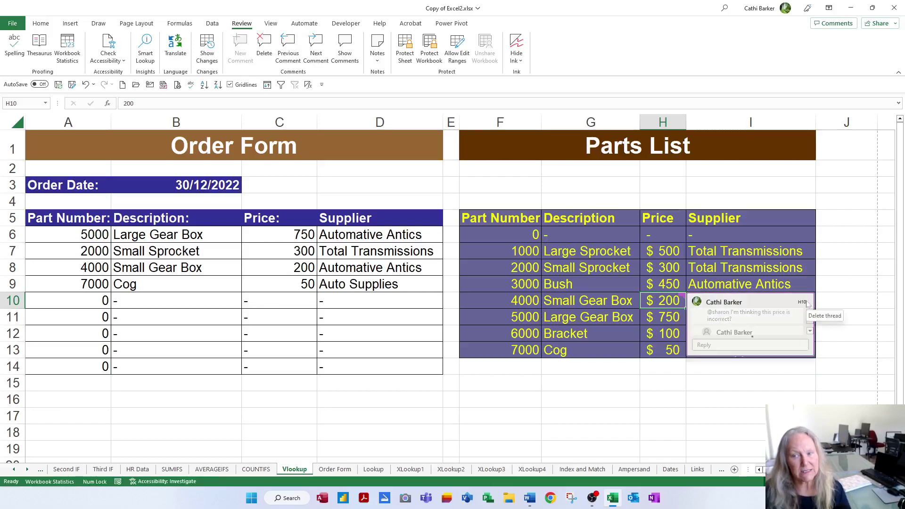
pyautogui.click(678, 319)
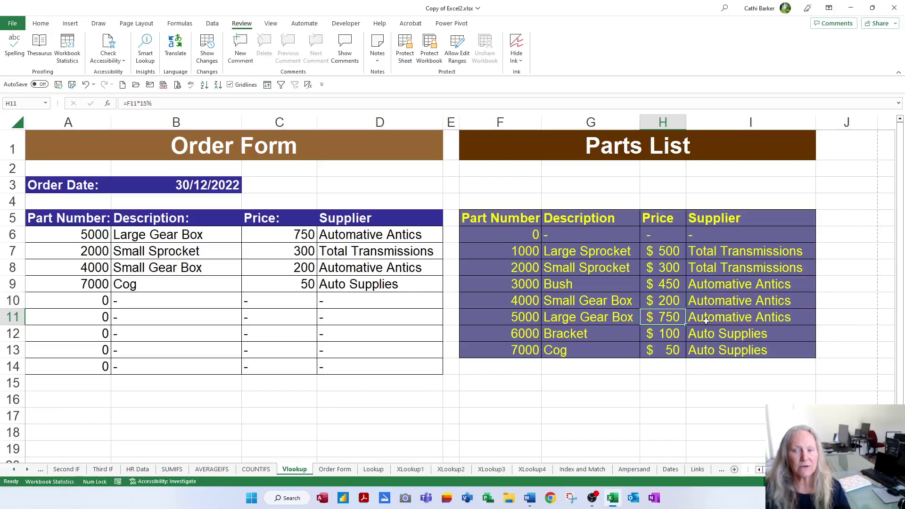
pyautogui.rightClick(670, 319)
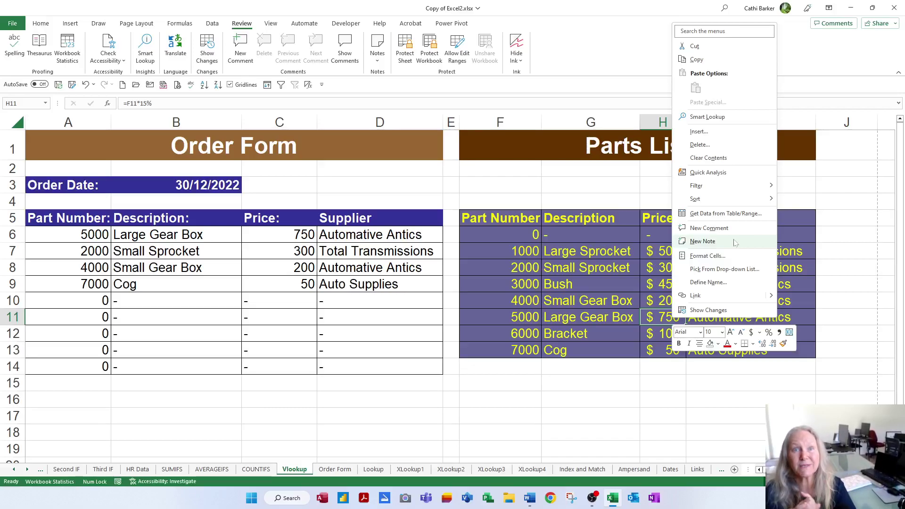
pyautogui.click(371, 330)
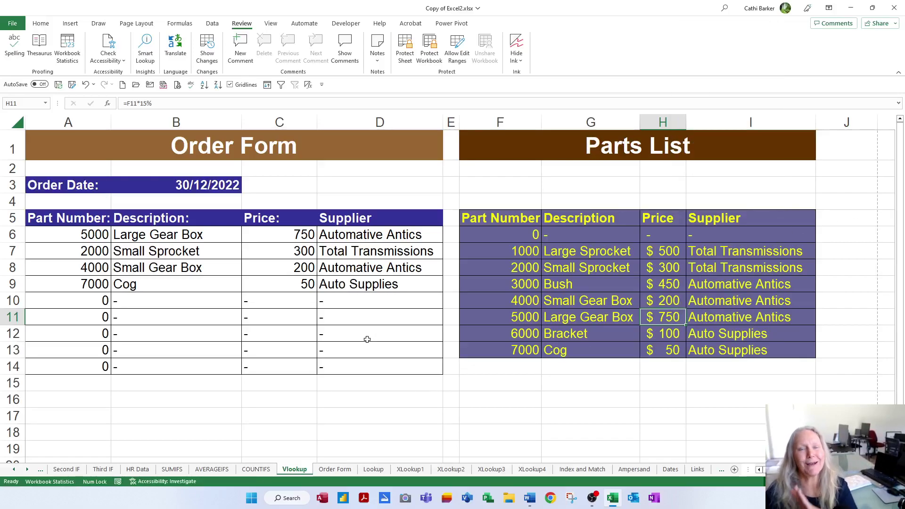